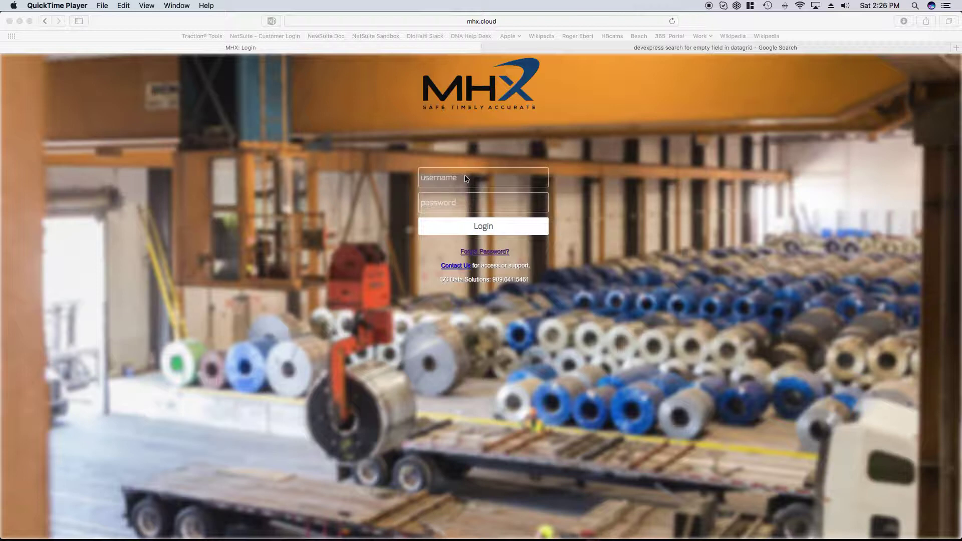
Log in to the MHX site, filling the username and password fields with the saved credentials.
{"action": "left_click", "coordinate": [465, 178]}
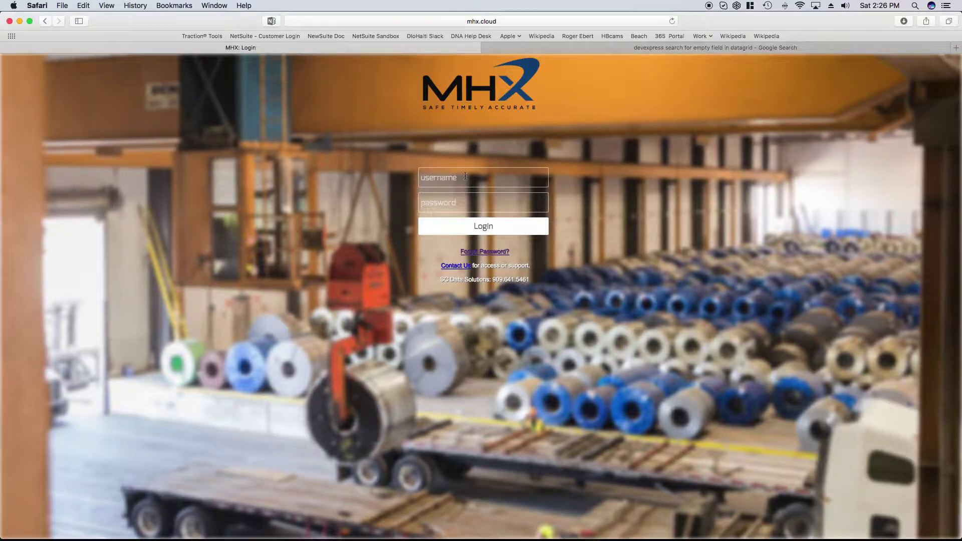
{"action": "left_click", "coordinate": [459, 179]}
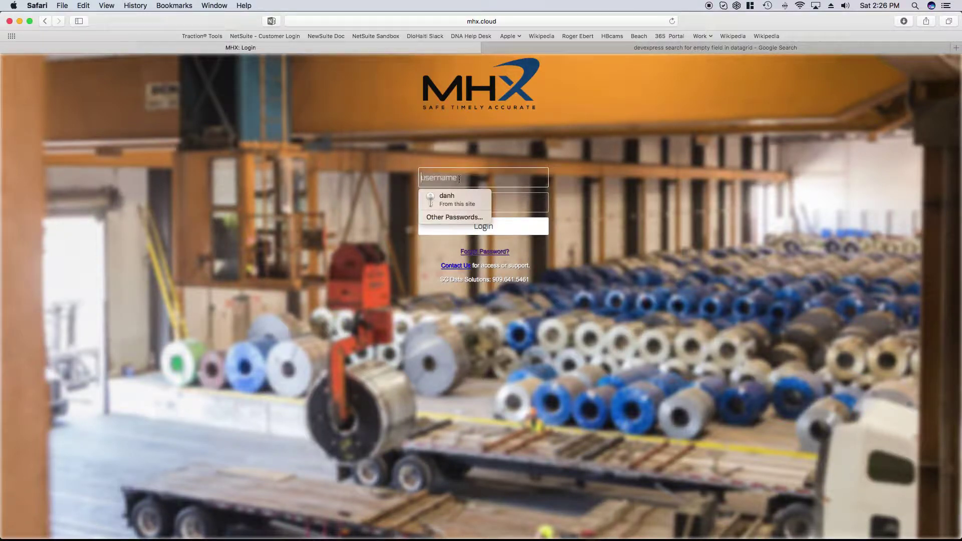
{"action": "left_click", "coordinate": [451, 196]}
{"action": "left_click", "coordinate": [479, 227]}
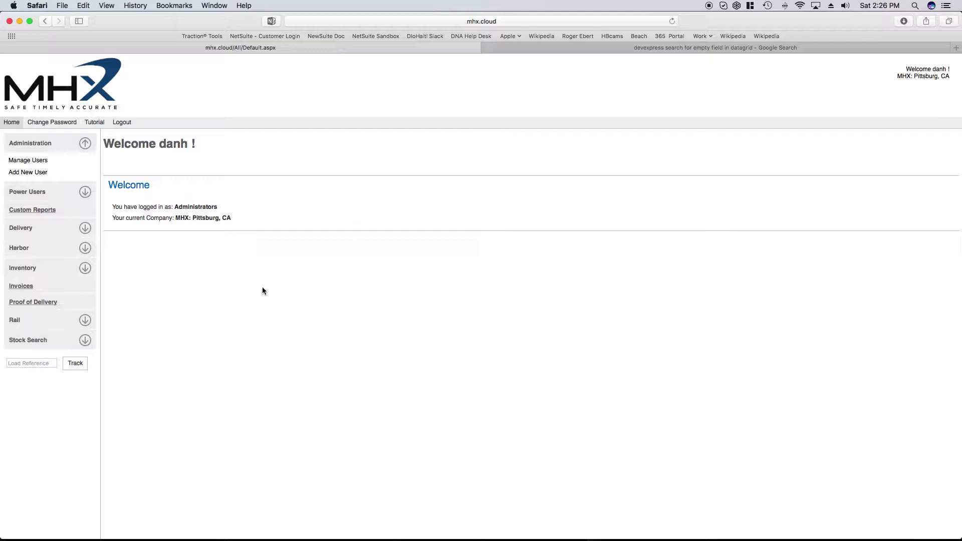
Impersonate the client Harris Supply Solutions: Seattle, WA.
{"action": "left_click_drag", "start_coordinate": [896, 78], "coordinate": [944, 80]}
{"action": "left_click", "coordinate": [65, 192]}
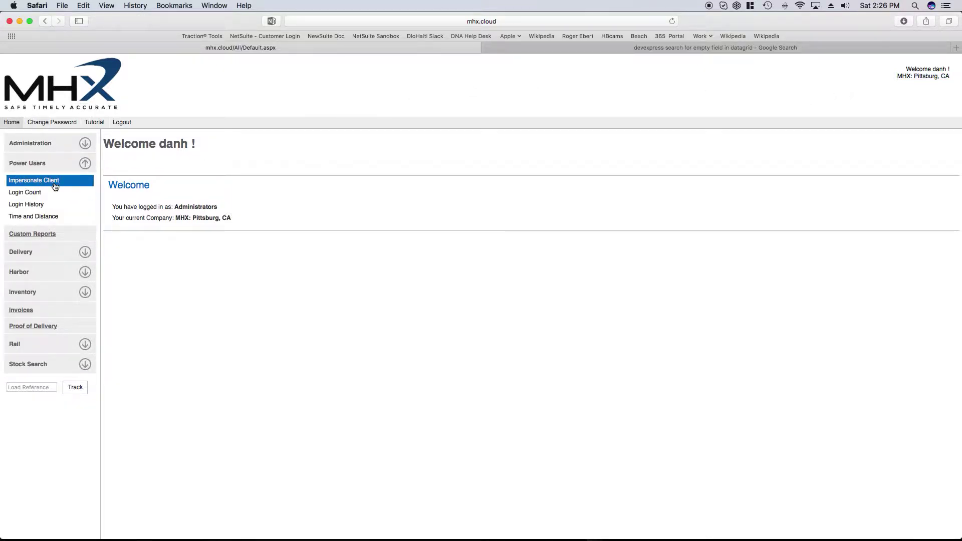
{"action": "left_click", "coordinate": [55, 185]}
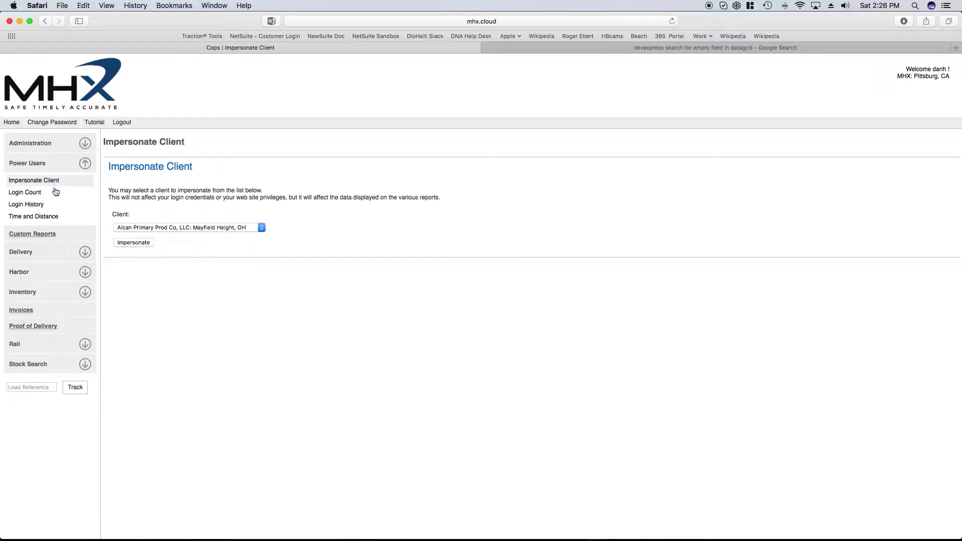
{"action": "left_click", "coordinate": [261, 228]}
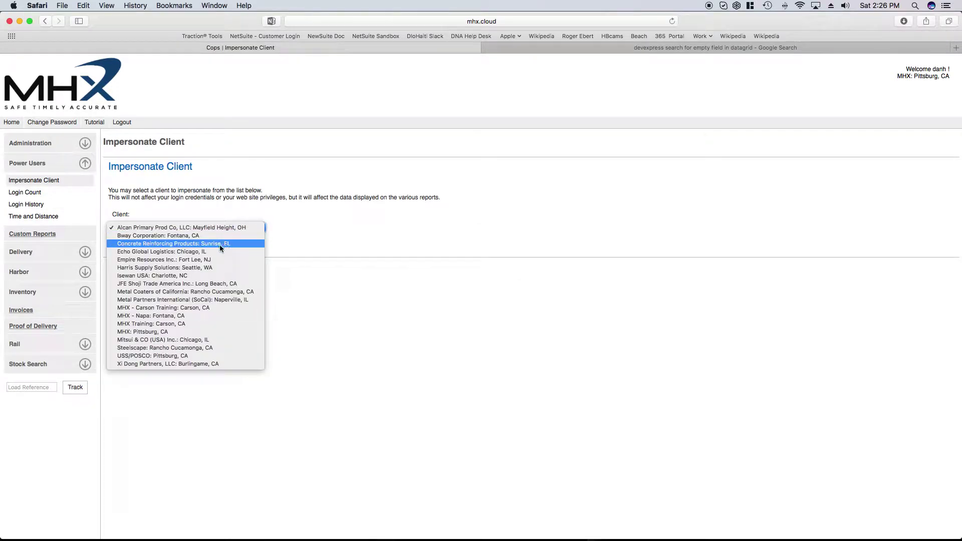
{"action": "left_click", "coordinate": [207, 268]}
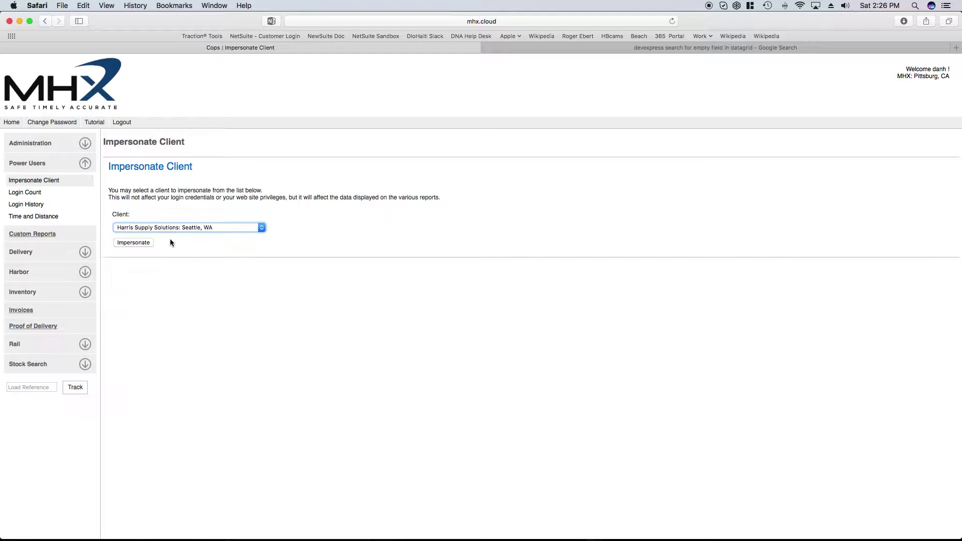
{"action": "left_click", "coordinate": [142, 243]}
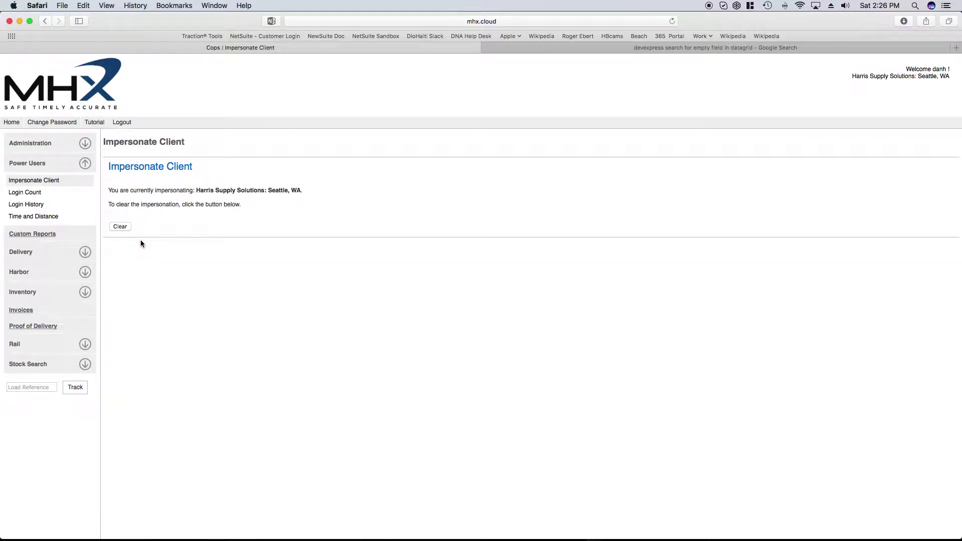
Open the Receiving History report in the inventory section.
{"action": "left_click", "coordinate": [51, 232]}
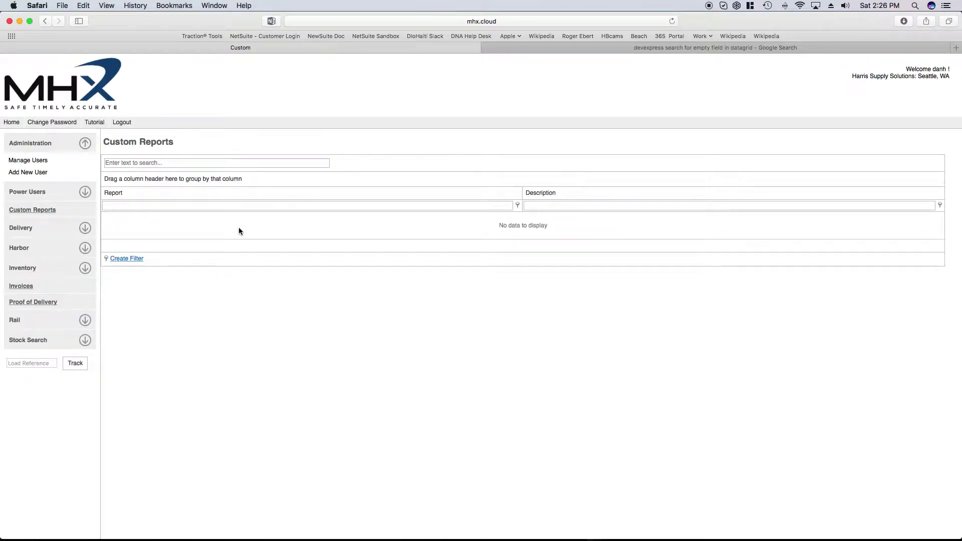
{"action": "left_click", "coordinate": [86, 268]}
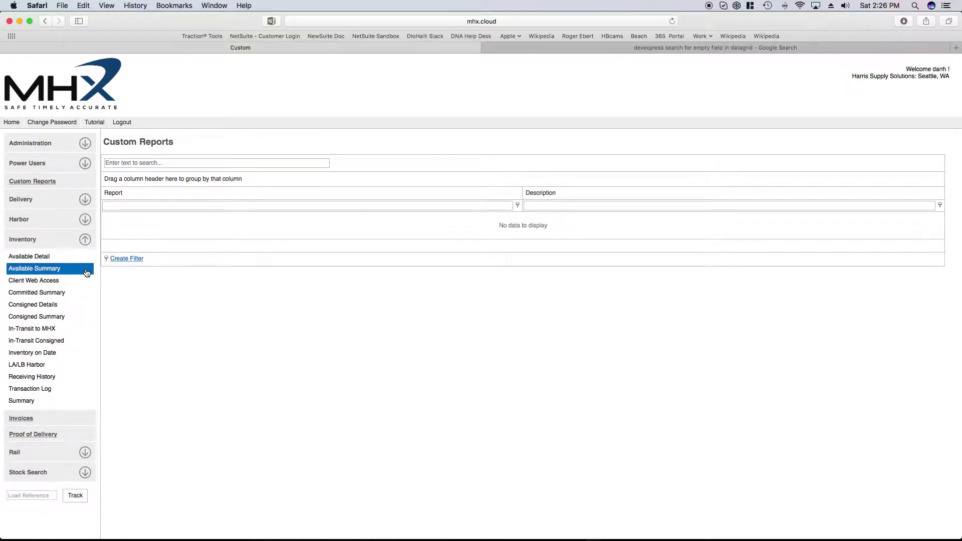
{"action": "left_click", "coordinate": [51, 381]}
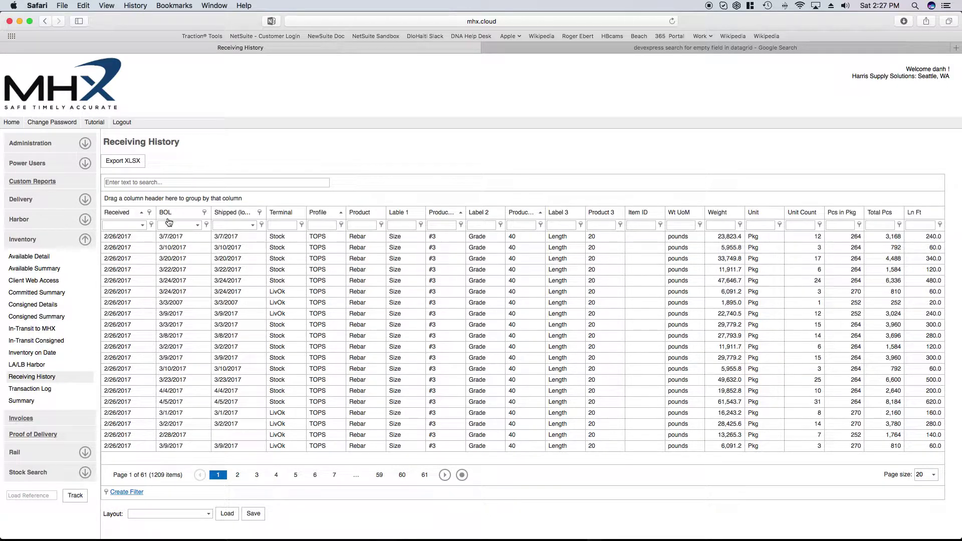
Filter the Received column to Last Month and sort it in descending order.
{"action": "left_click", "coordinate": [149, 212]}
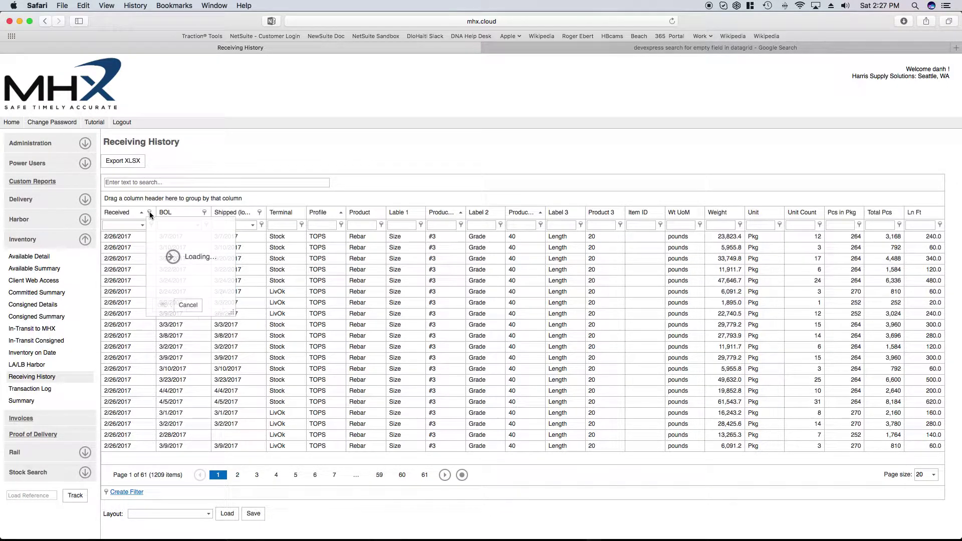
{"action": "left_click", "coordinate": [200, 266]}
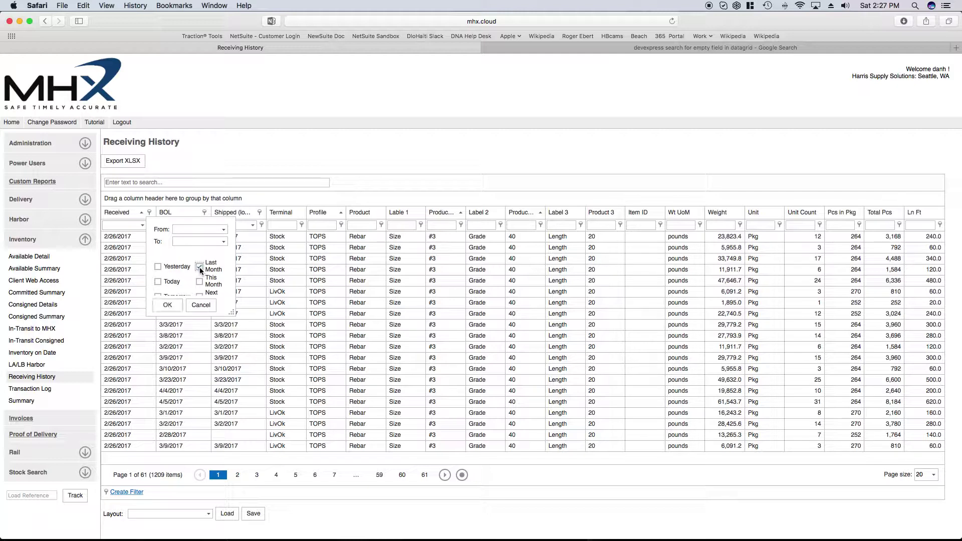
{"action": "left_click", "coordinate": [169, 306]}
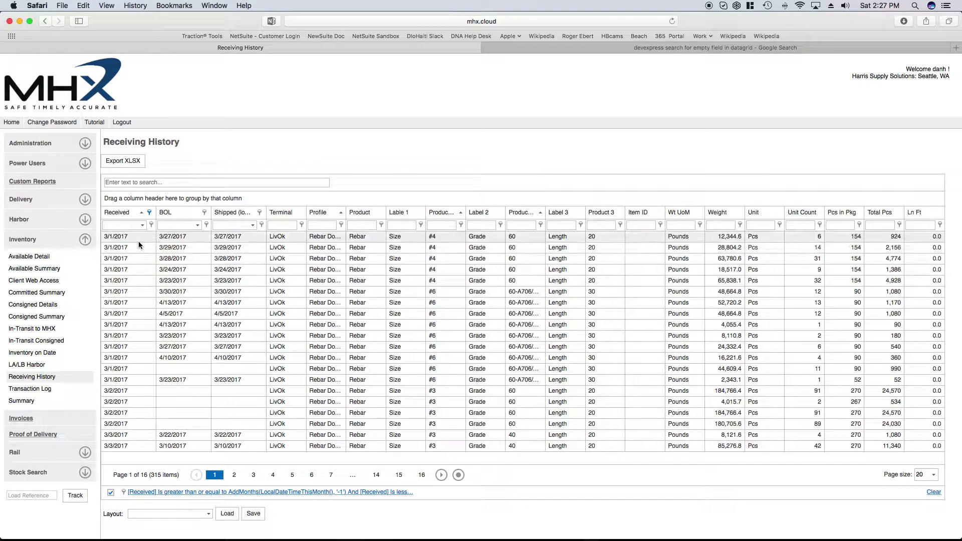
{"action": "left_click", "coordinate": [136, 214]}
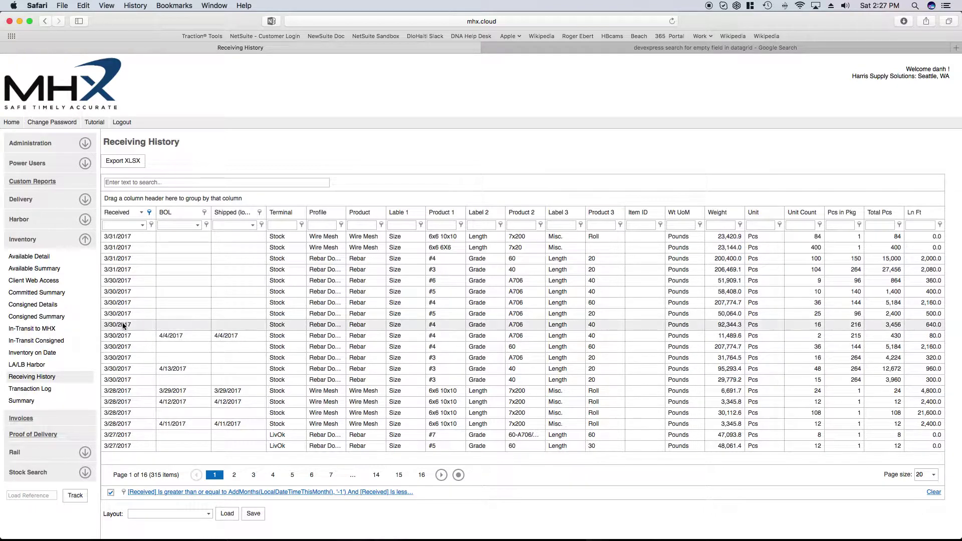
{"action": "left_click_drag", "start_coordinate": [123, 325], "coordinate": [124, 343]}
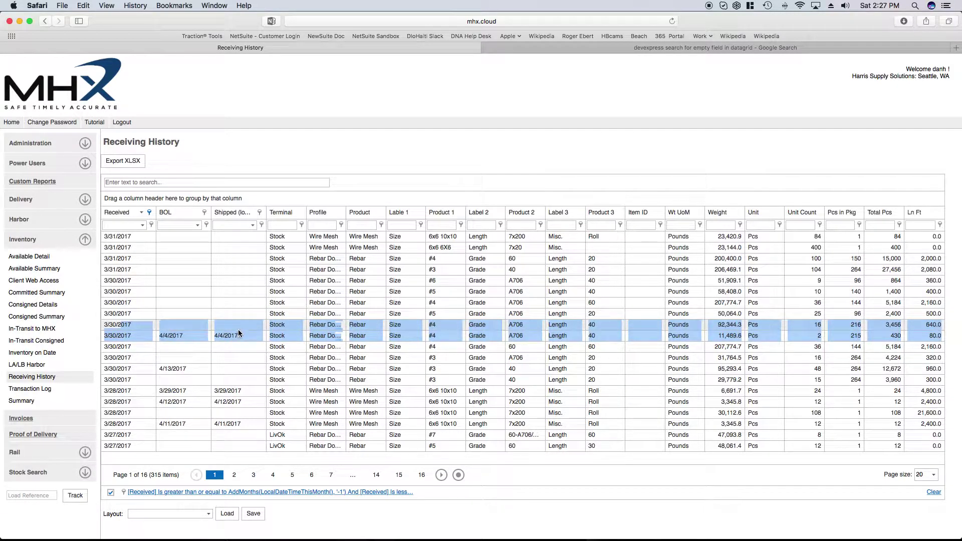
{"action": "left_click", "coordinate": [479, 159]}
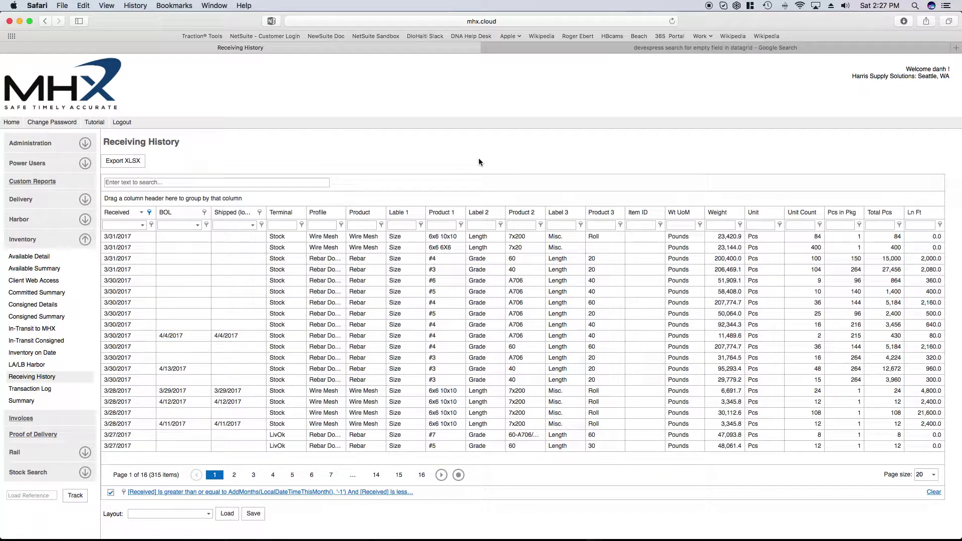
{"action": "left_click", "coordinate": [139, 163]}
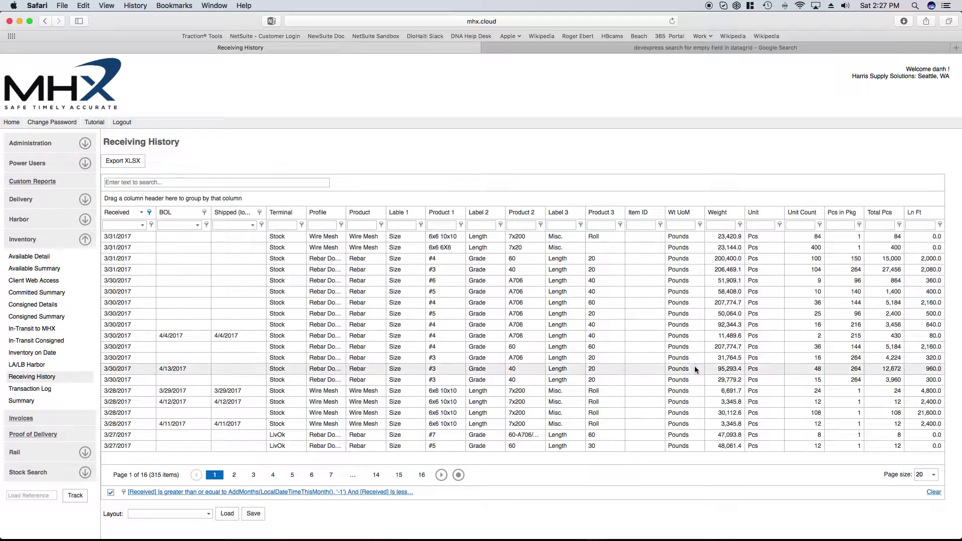
Add a Sum summary to the Weight column's footer and widen the column to fit the total.
{"action": "right_click", "coordinate": [730, 460]}
{"action": "left_click", "coordinate": [735, 470]}
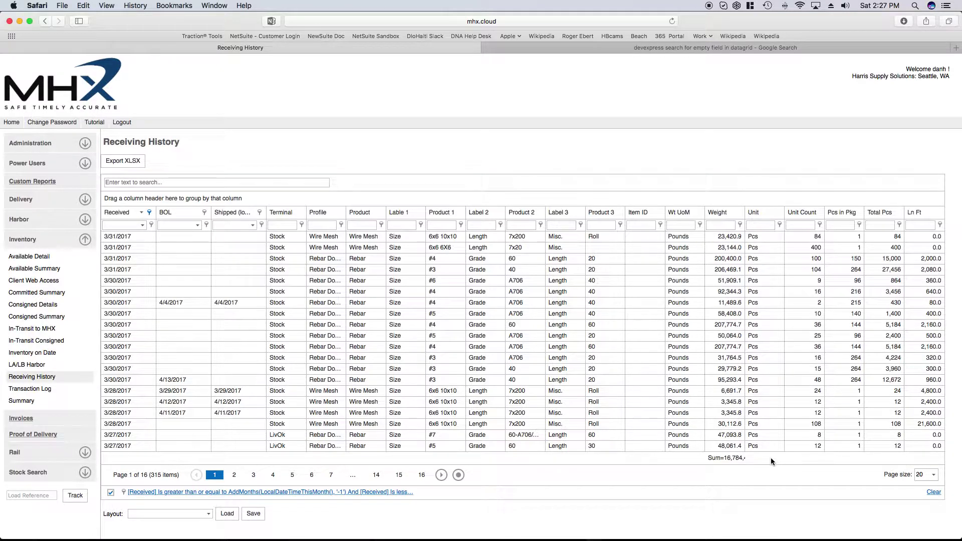
{"action": "left_click_drag", "start_coordinate": [746, 212], "coordinate": [766, 212]}
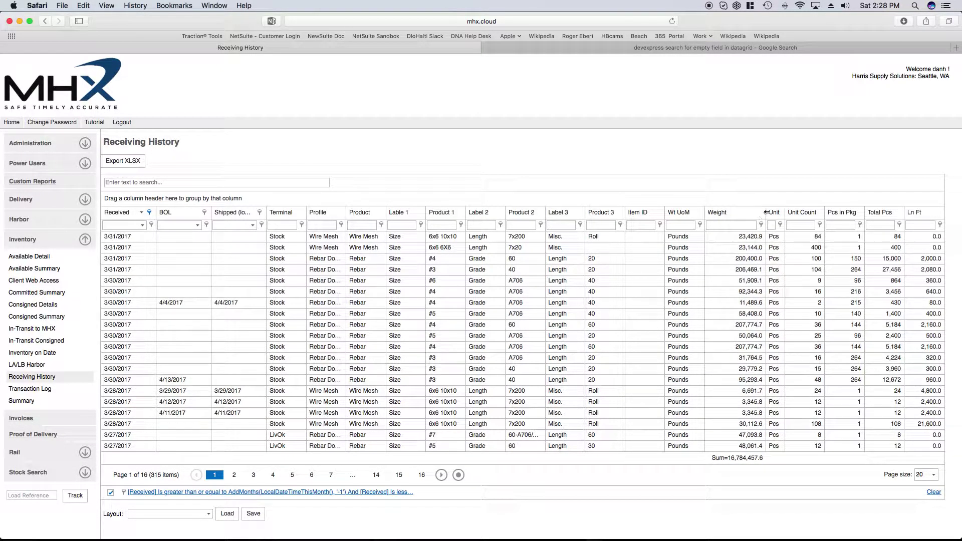
Try to add the Terminal - Long column beside Profile from the Column Chooser, and close the chooser.
{"action": "right_click", "coordinate": [601, 216]}
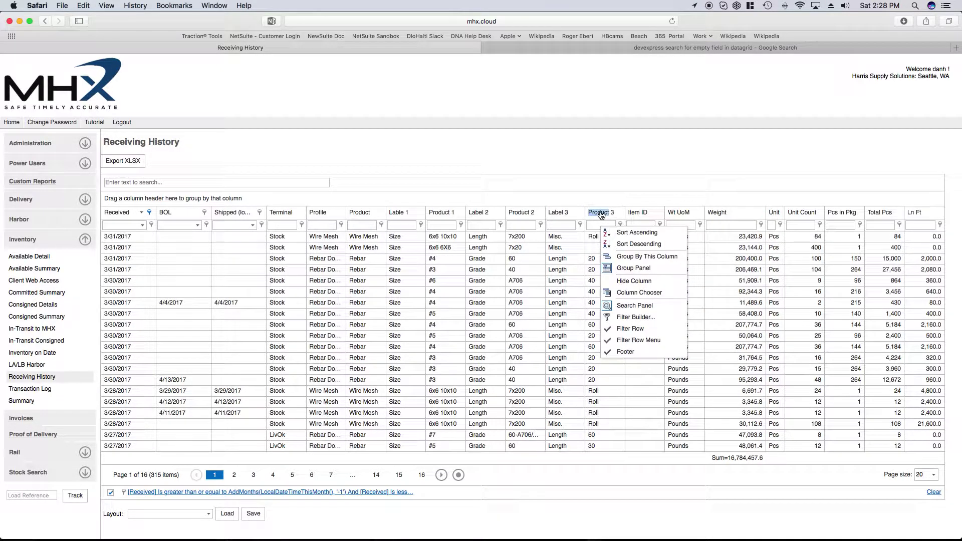
{"action": "left_click", "coordinate": [657, 295]}
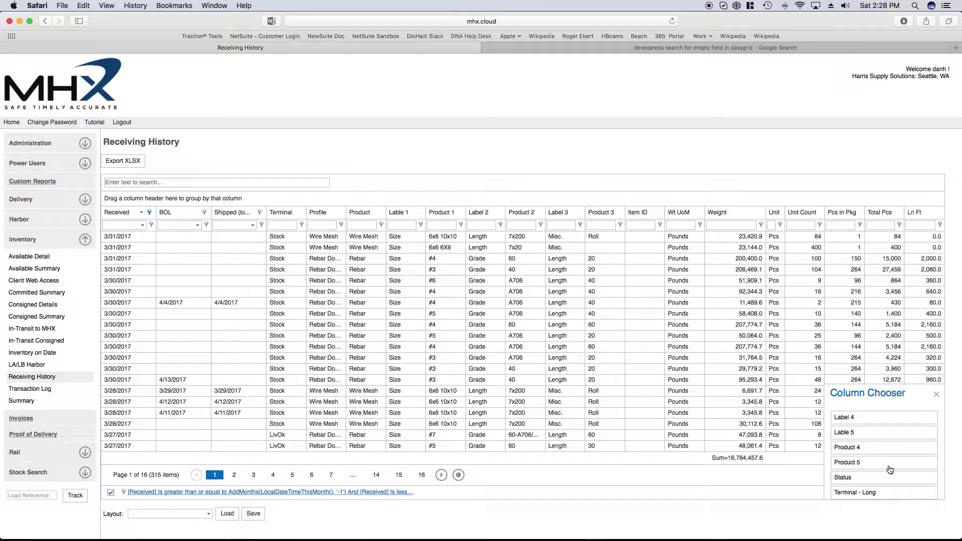
{"action": "scroll", "coordinate": [890, 469], "scroll_direction": "down", "scroll_amount": 1}
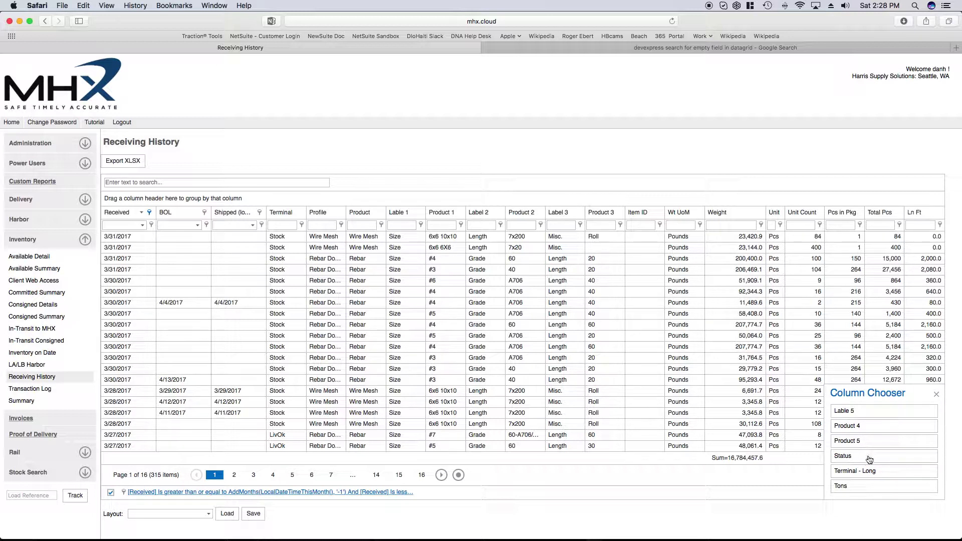
{"action": "left_click_drag", "start_coordinate": [878, 474], "coordinate": [318, 212]}
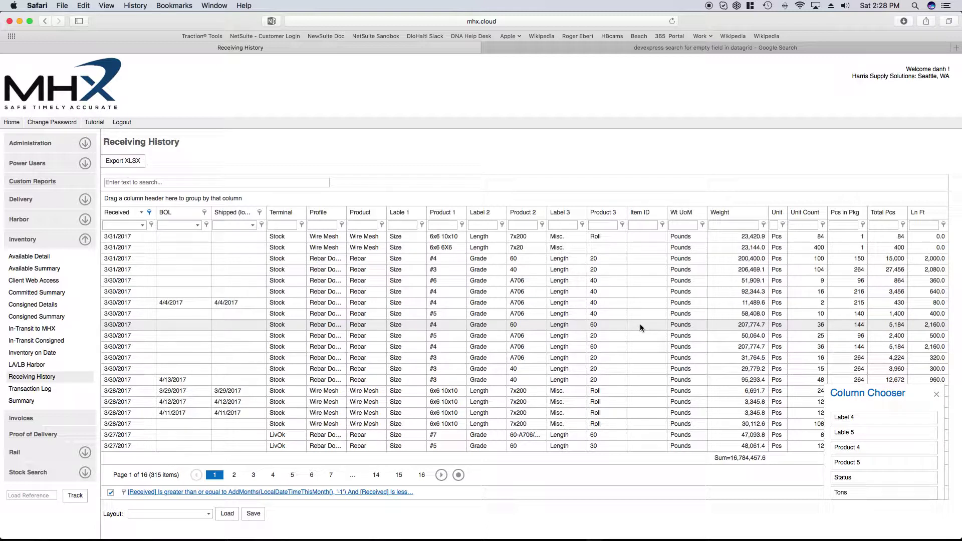
{"action": "left_click", "coordinate": [936, 395]}
Replace the Received filter with Shipped (logout) limited to Last Month and Terminal limited to "stock".
{"action": "left_click", "coordinate": [936, 493]}
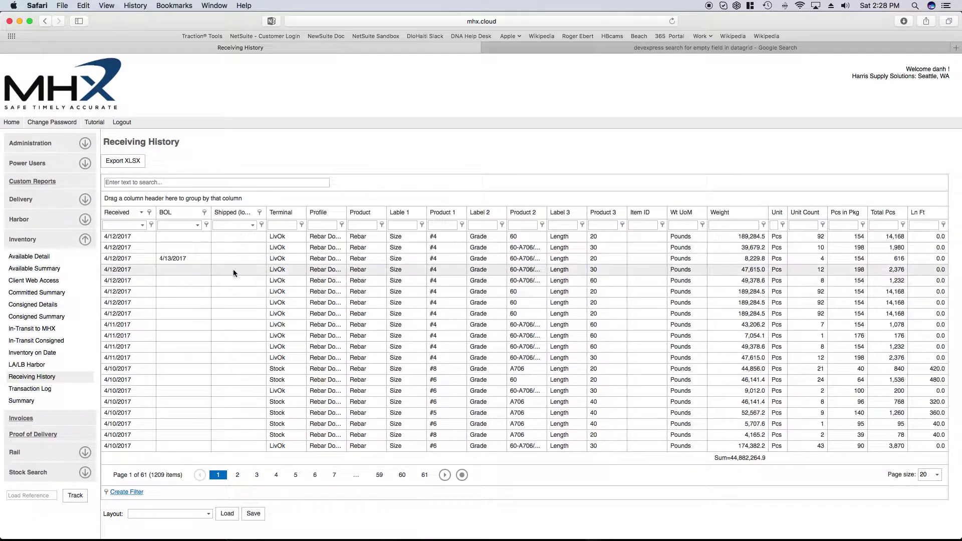
{"action": "left_click", "coordinate": [260, 212]}
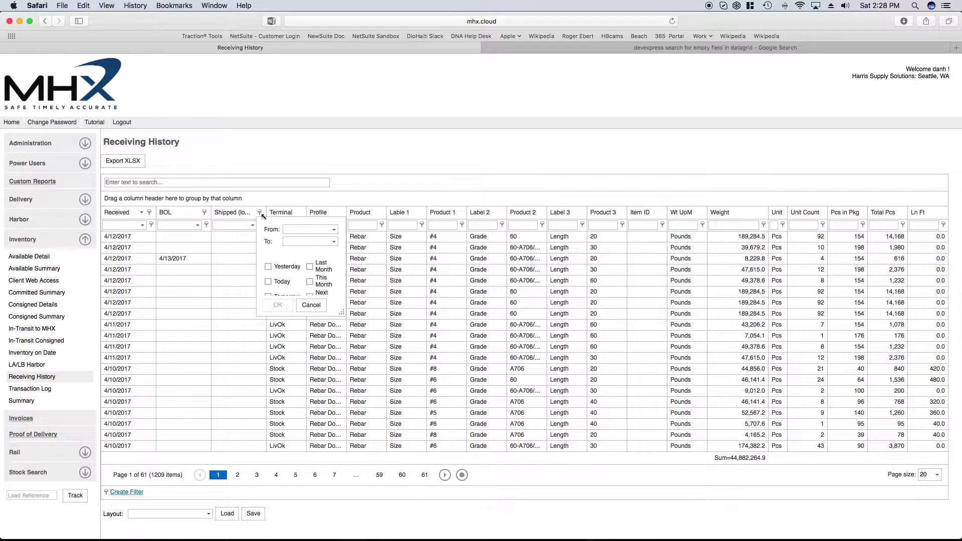
{"action": "left_click", "coordinate": [309, 267]}
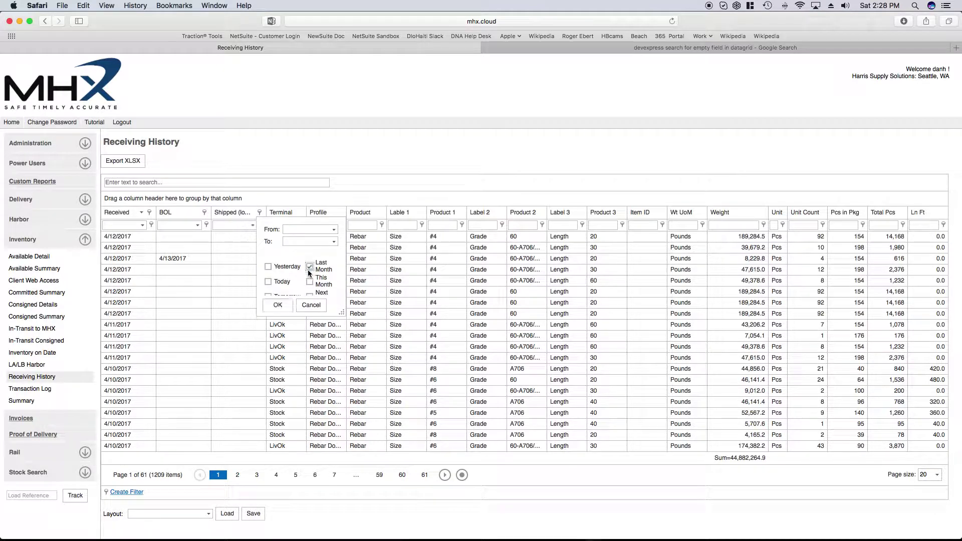
{"action": "left_click", "coordinate": [277, 305]}
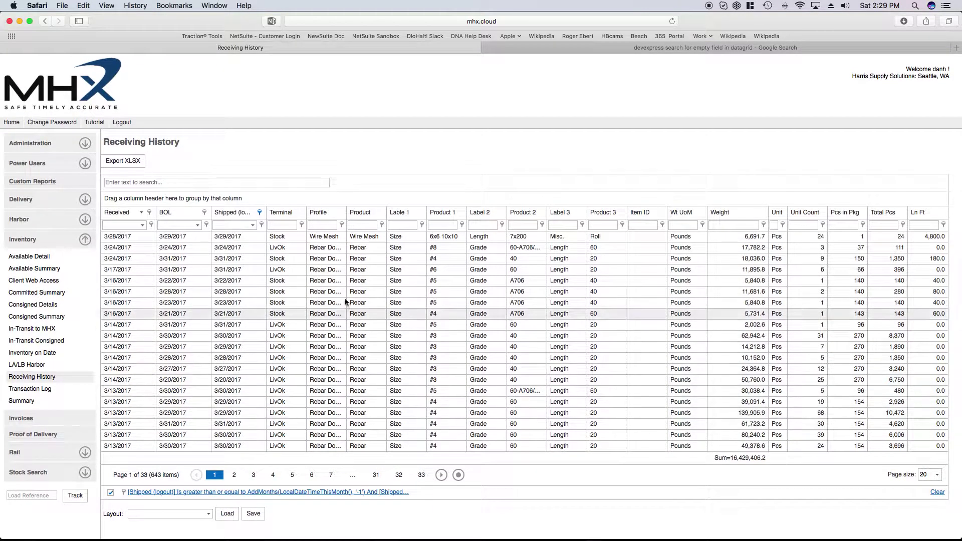
{"action": "left_click", "coordinate": [286, 225]}
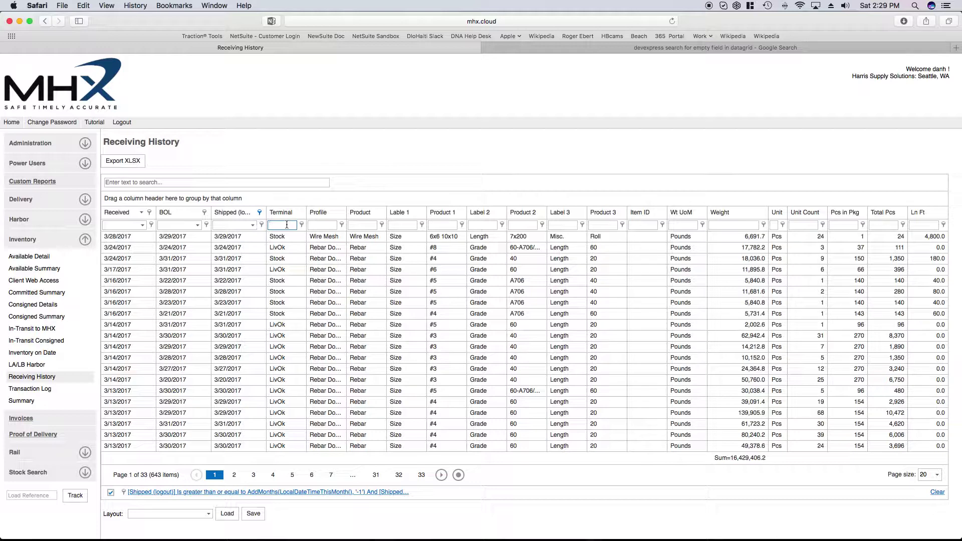
{"action": "type", "text": "stock"}
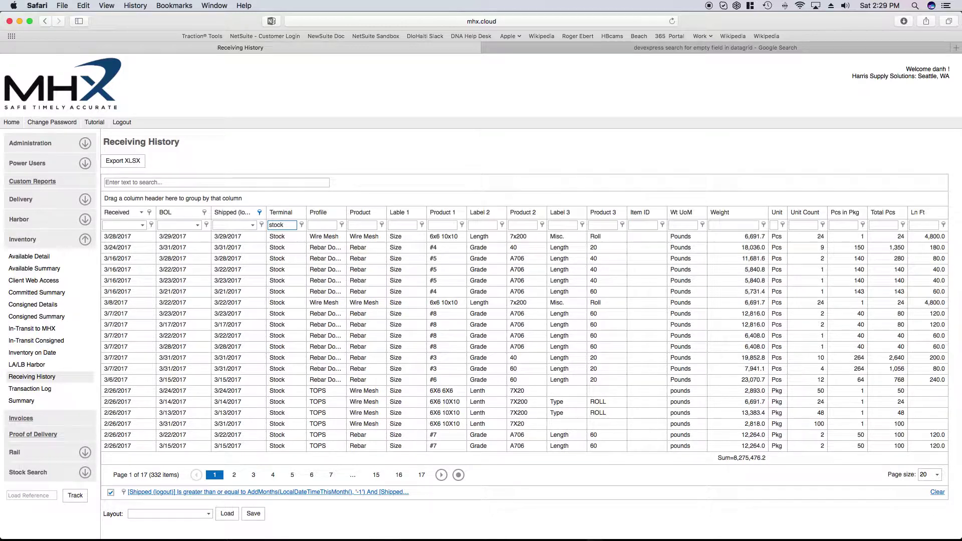
Clear all filters from the Receiving History grid.
{"action": "left_click", "coordinate": [936, 493]}
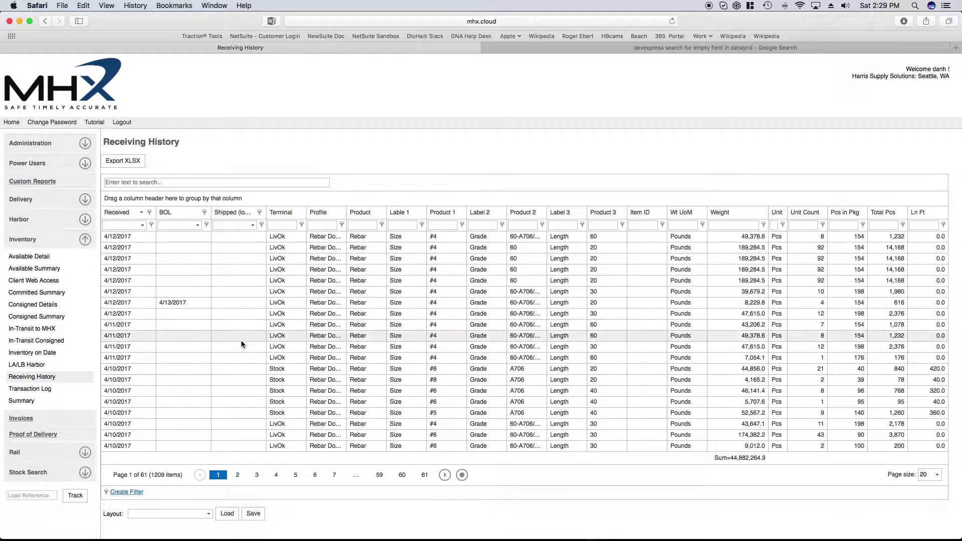
{"action": "left_click", "coordinate": [253, 225]}
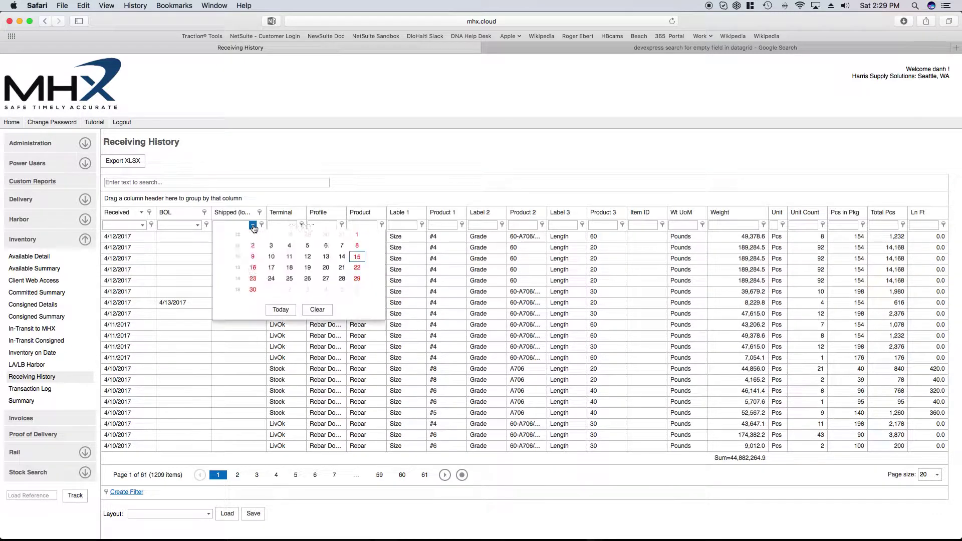
{"action": "left_click", "coordinate": [253, 227]}
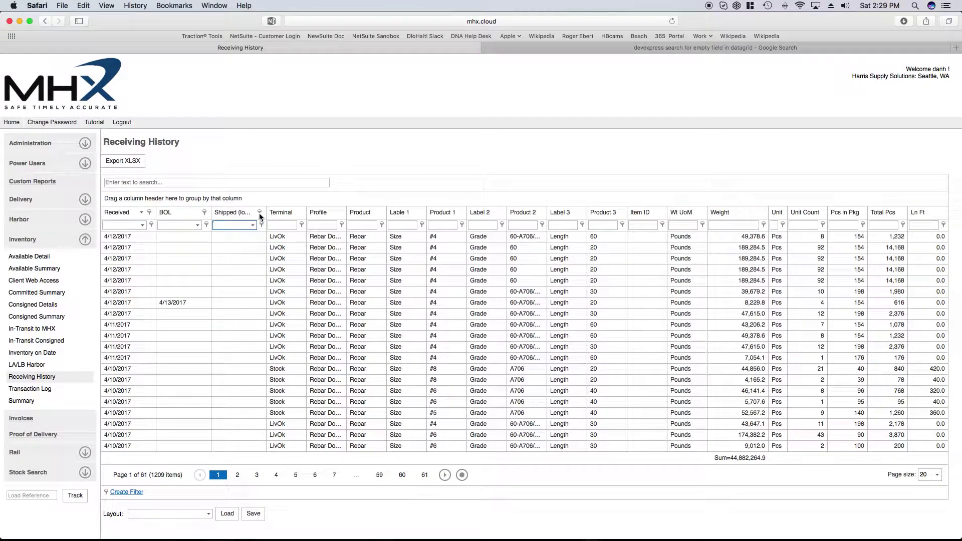
{"action": "left_click", "coordinate": [259, 213]}
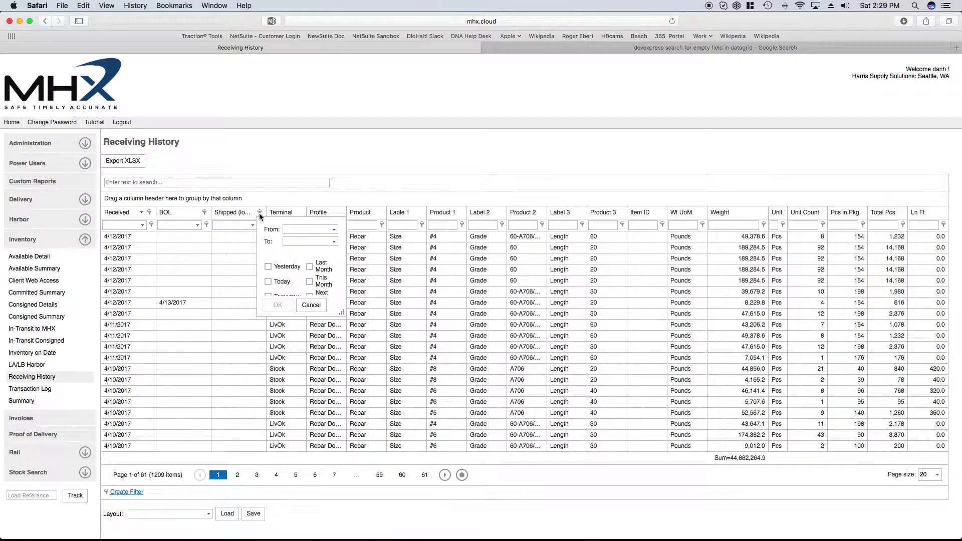
{"action": "left_click", "coordinate": [234, 266]}
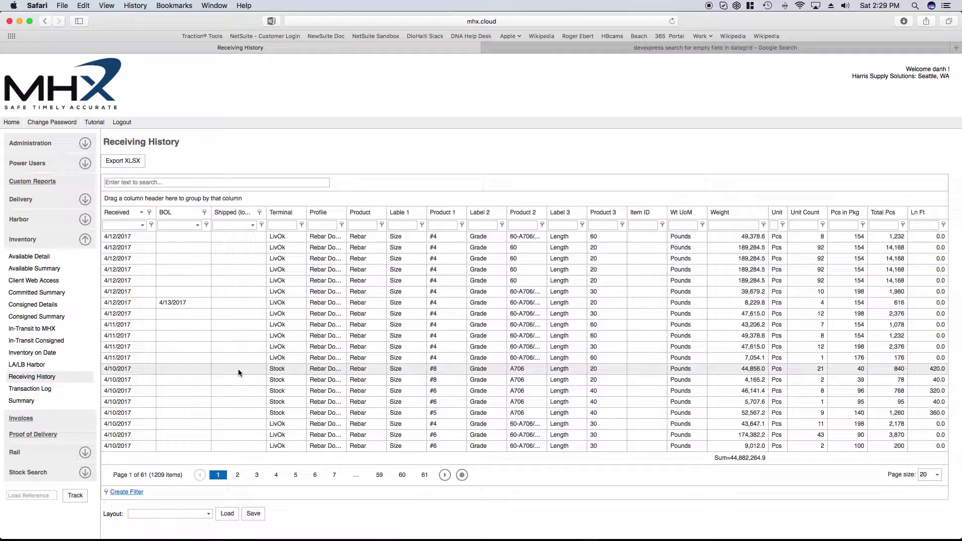
Create a grid filter in the Filter Builder with the condition Shipped (logout) Is blank.
{"action": "left_click", "coordinate": [131, 493]}
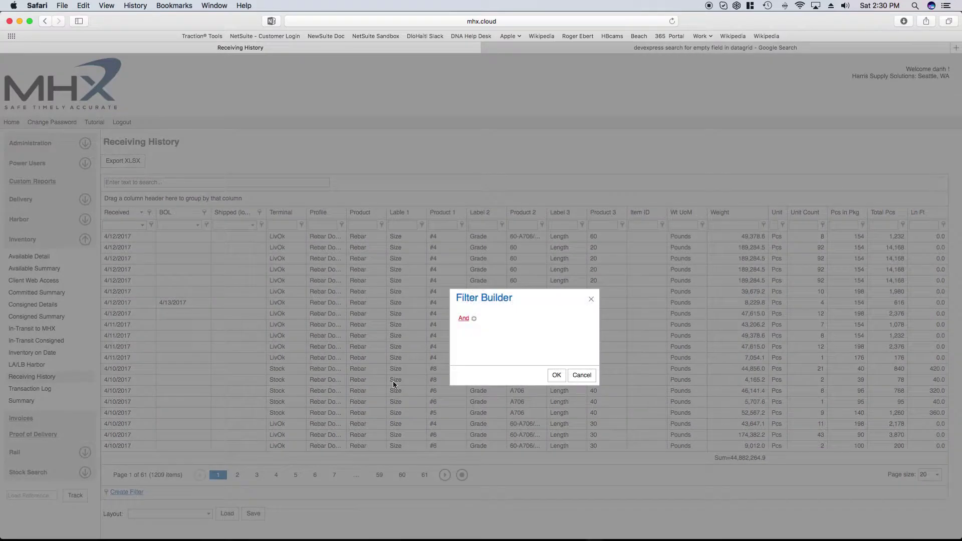
{"action": "left_click", "coordinate": [474, 321]}
{"action": "left_click", "coordinate": [476, 330]}
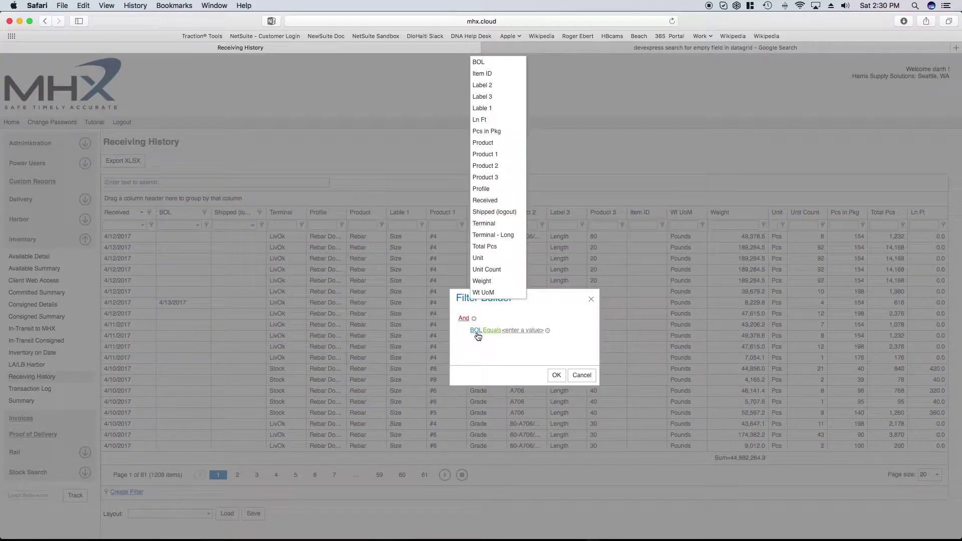
{"action": "left_click", "coordinate": [494, 212]}
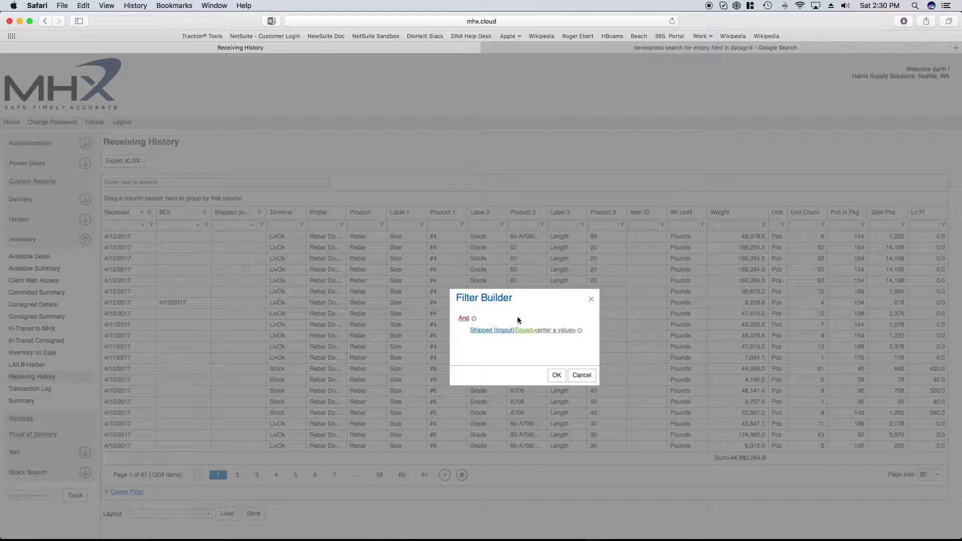
{"action": "left_click", "coordinate": [525, 331]}
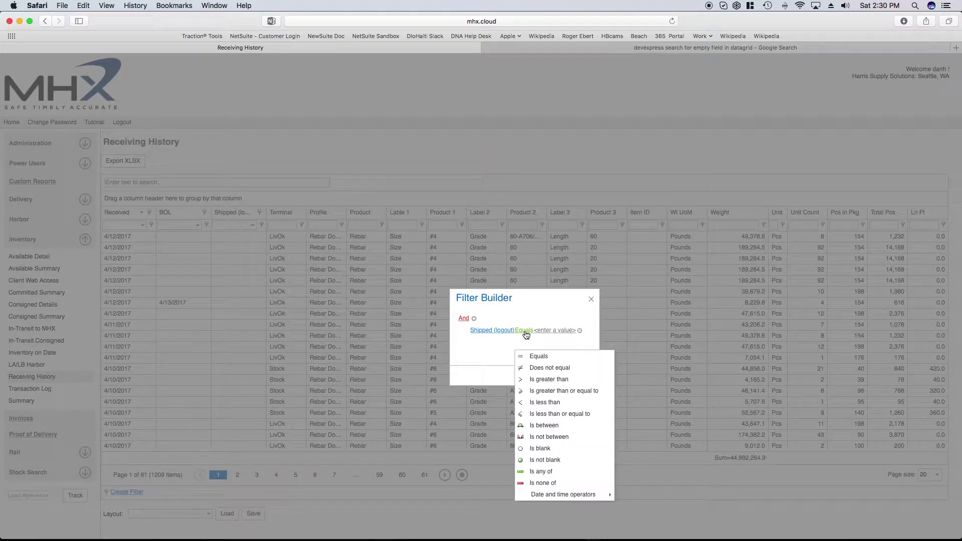
{"action": "left_click", "coordinate": [545, 449]}
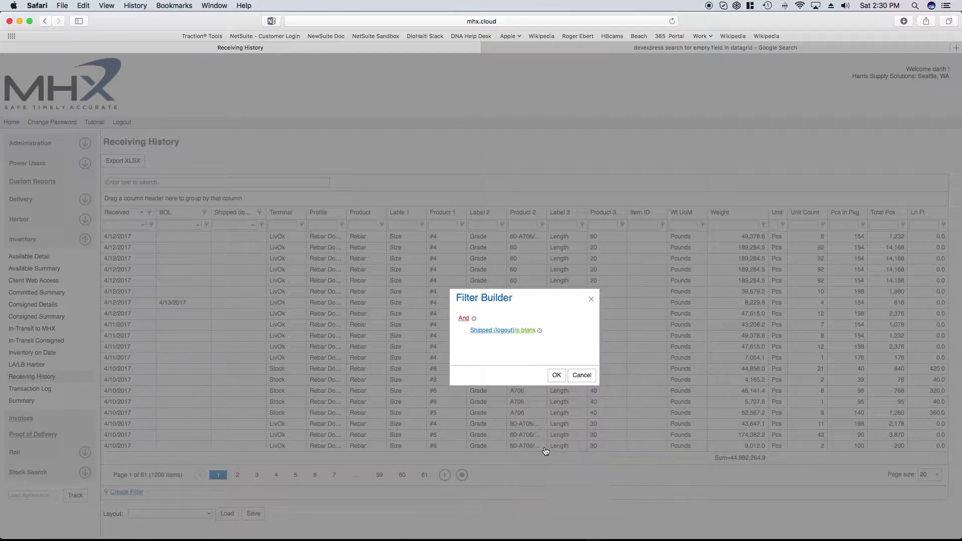
Change the filter group's logical operator to Or.
{"action": "left_click", "coordinate": [474, 319]}
{"action": "left_click", "coordinate": [547, 343]}
{"action": "left_click", "coordinate": [464, 319]}
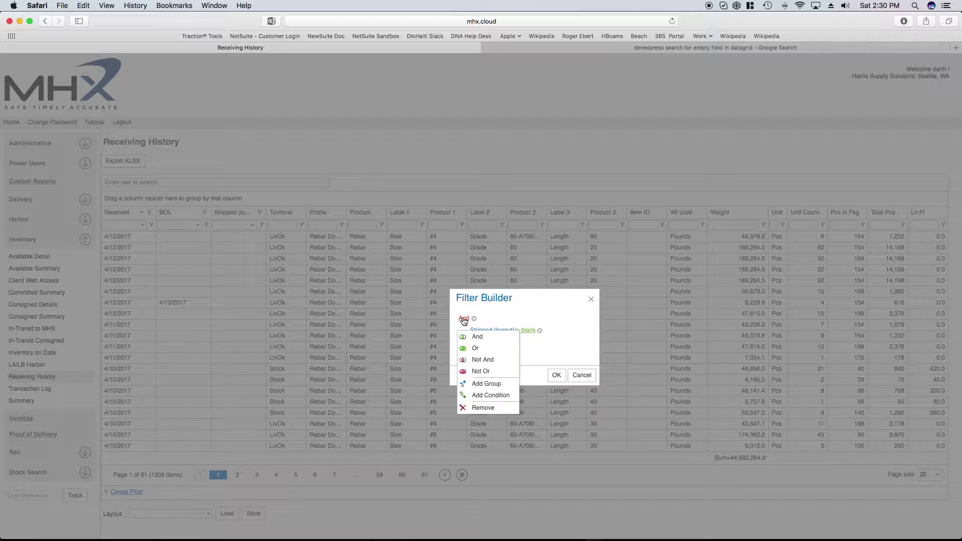
{"action": "left_click", "coordinate": [467, 349]}
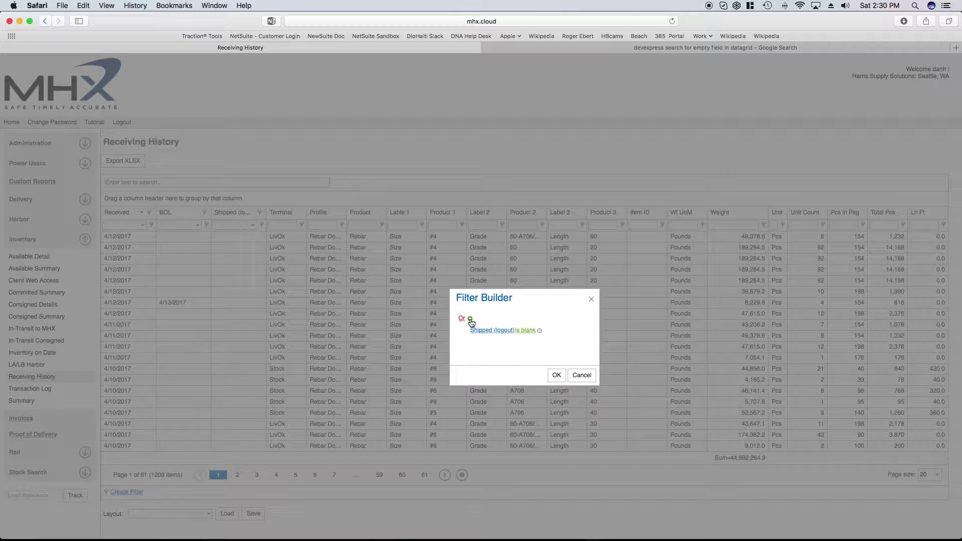
Add a second condition to the Or group on Shipped (logout) with the operator Is greater than.
{"action": "left_click", "coordinate": [470, 318]}
{"action": "left_click", "coordinate": [475, 343]}
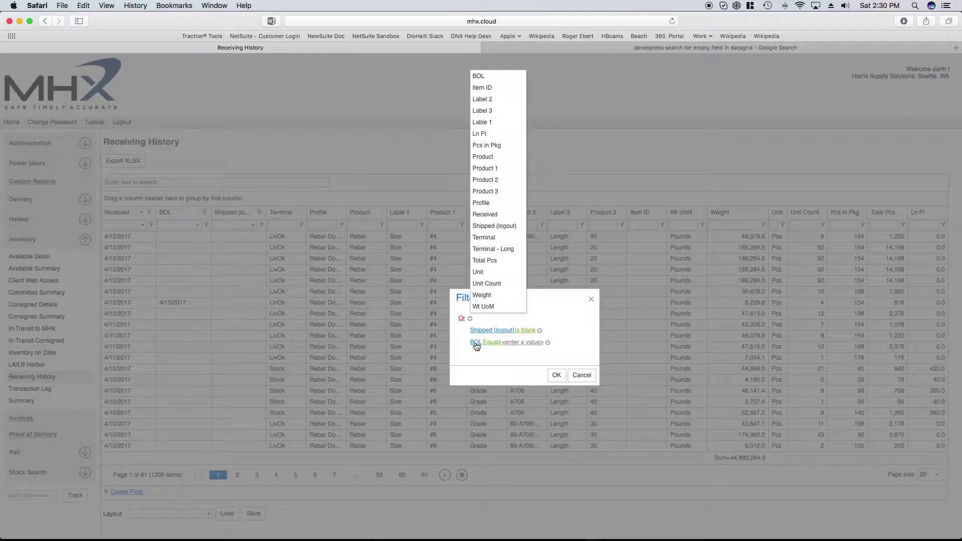
{"action": "left_click", "coordinate": [491, 236]}
{"action": "left_click", "coordinate": [523, 343]}
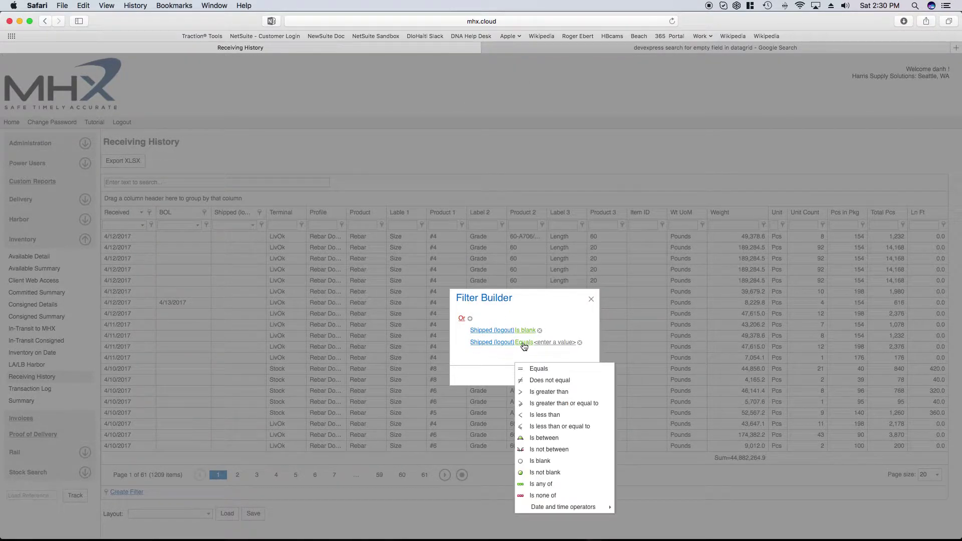
{"action": "left_click", "coordinate": [536, 394]}
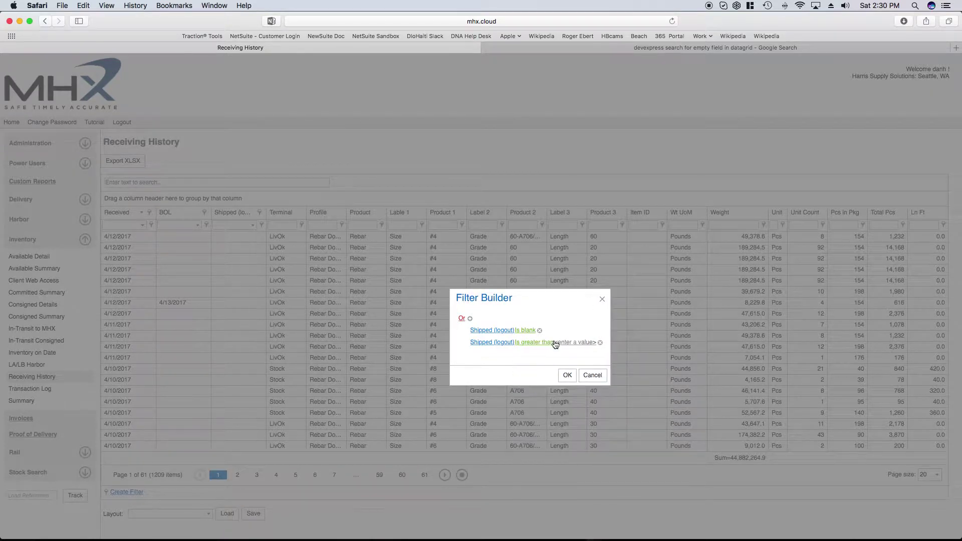
Set the Is greater than condition's date to 3/31/2017 and apply the filter to the grid.
{"action": "left_click", "coordinate": [576, 343]}
{"action": "left_click", "coordinate": [590, 343]}
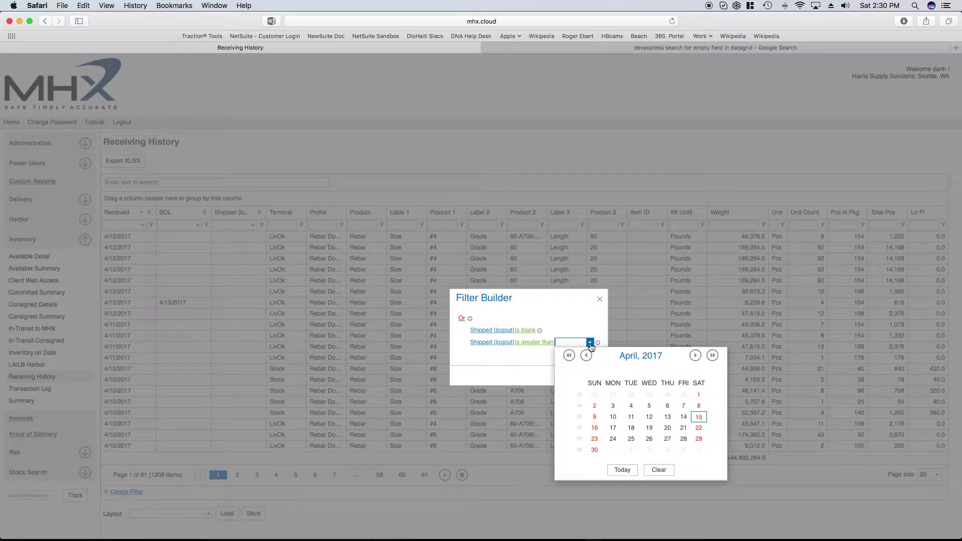
{"action": "left_click", "coordinate": [586, 355]}
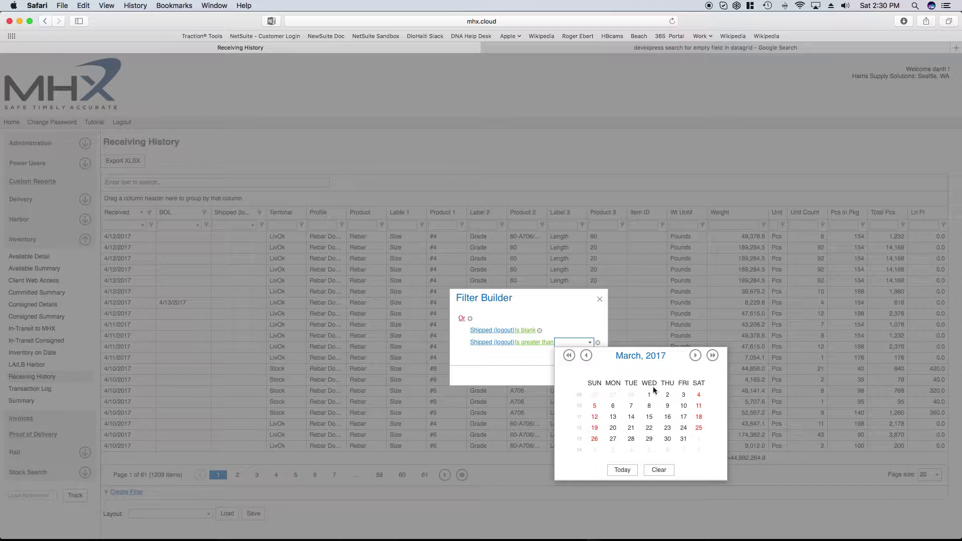
{"action": "left_click", "coordinate": [684, 439]}
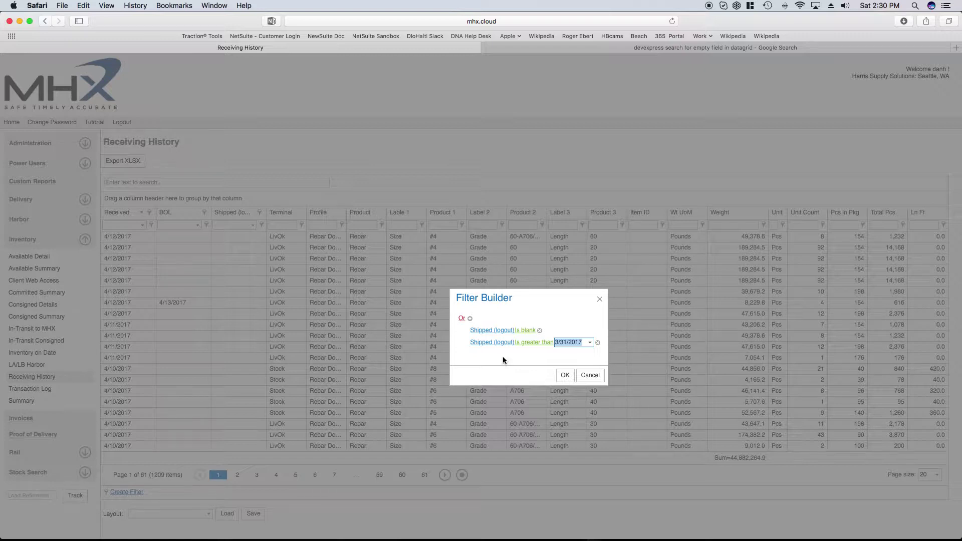
{"action": "left_click", "coordinate": [563, 375]}
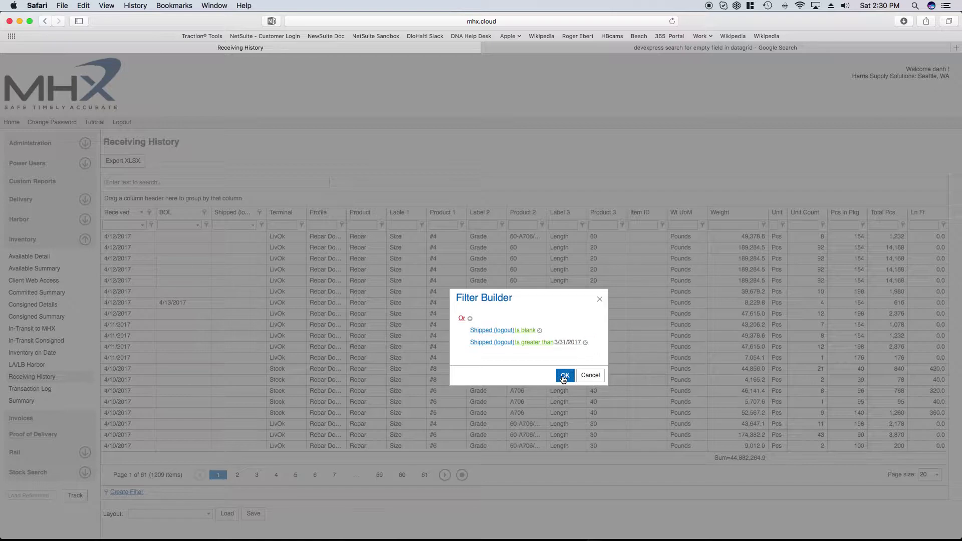
{"action": "left_click", "coordinate": [563, 376]}
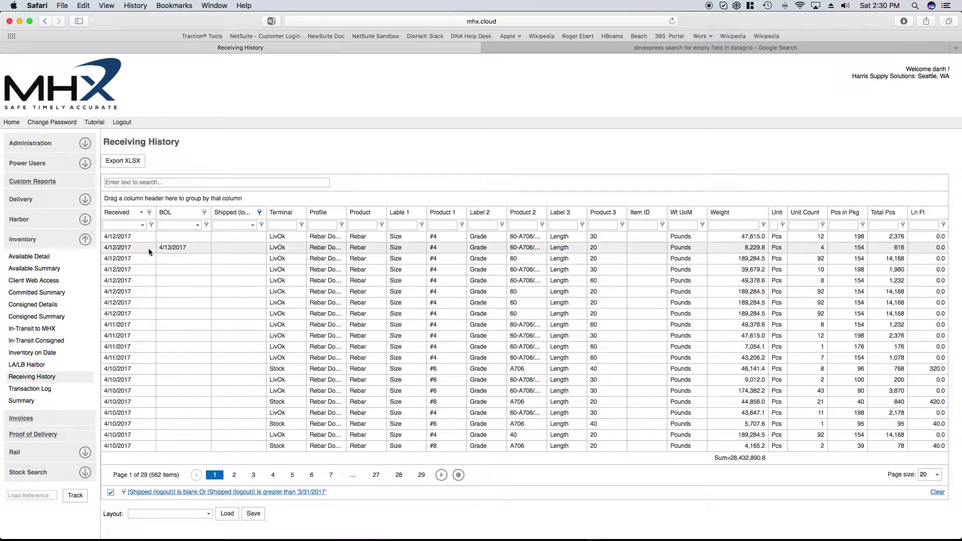
Limit Received to dates less than 4/1/2017 and review the combined conditions in the Filter Builder without changing them.
{"action": "left_click", "coordinate": [152, 226]}
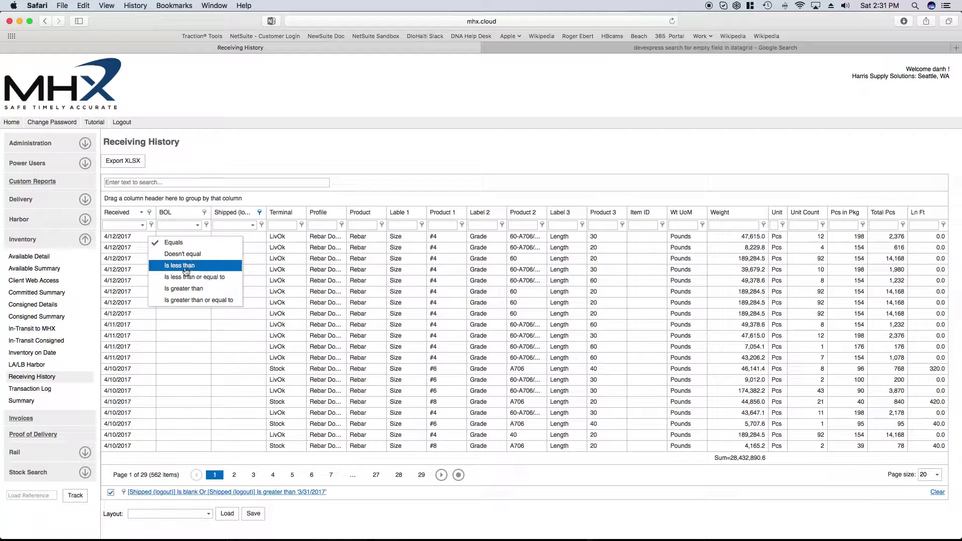
{"action": "left_click", "coordinate": [184, 266]}
{"action": "left_click", "coordinate": [143, 226]}
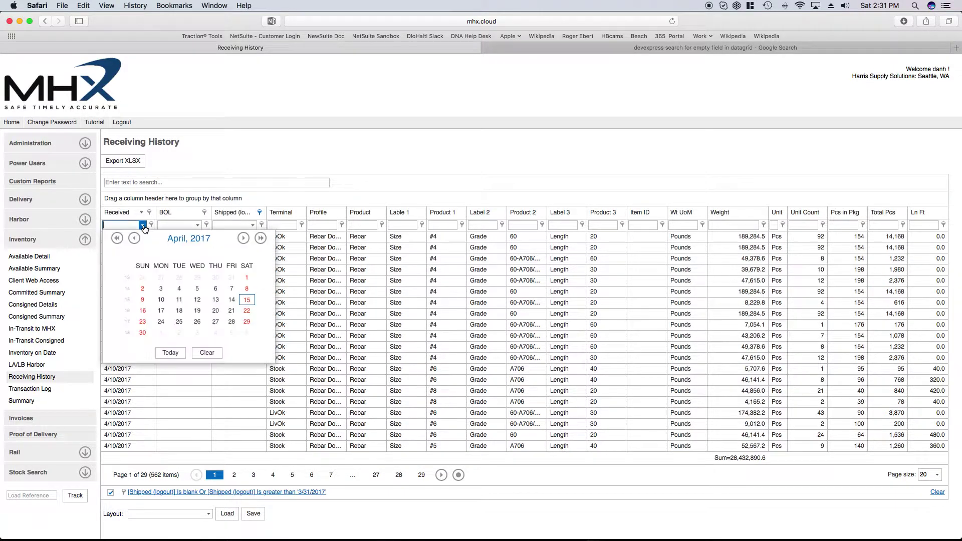
{"action": "left_click", "coordinate": [247, 278]}
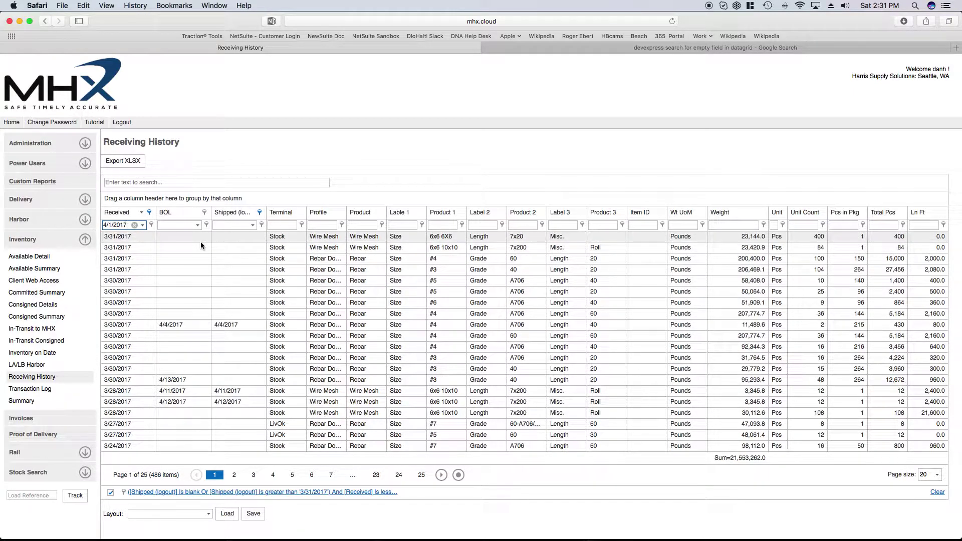
{"action": "left_click", "coordinate": [241, 492]}
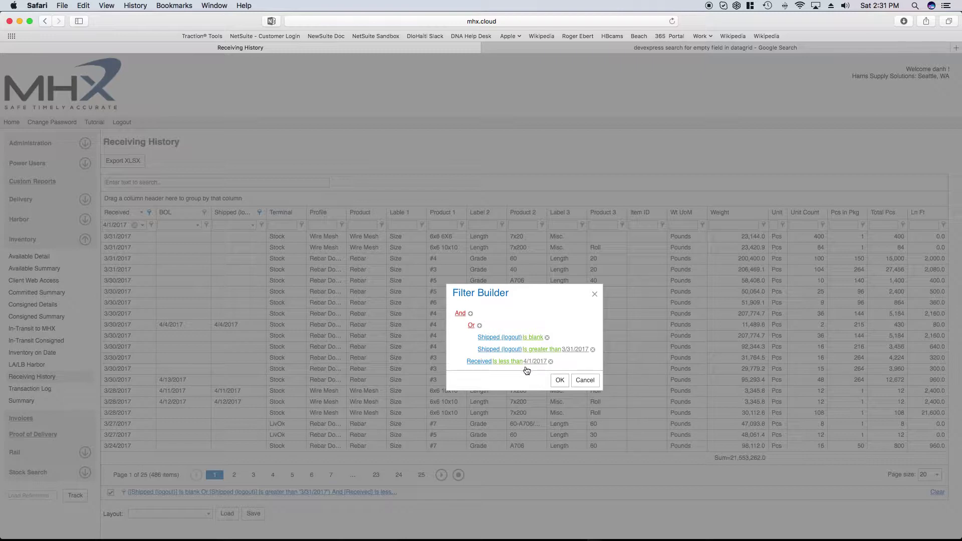
{"action": "left_click", "coordinate": [583, 381]}
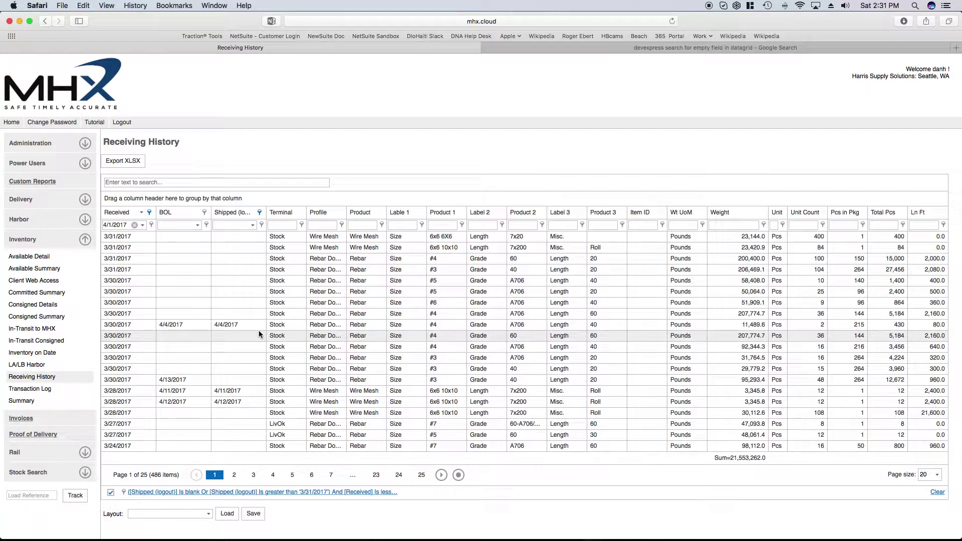
Save the current grid setup as a layout named "EOM March".
{"action": "left_click", "coordinate": [159, 514]}
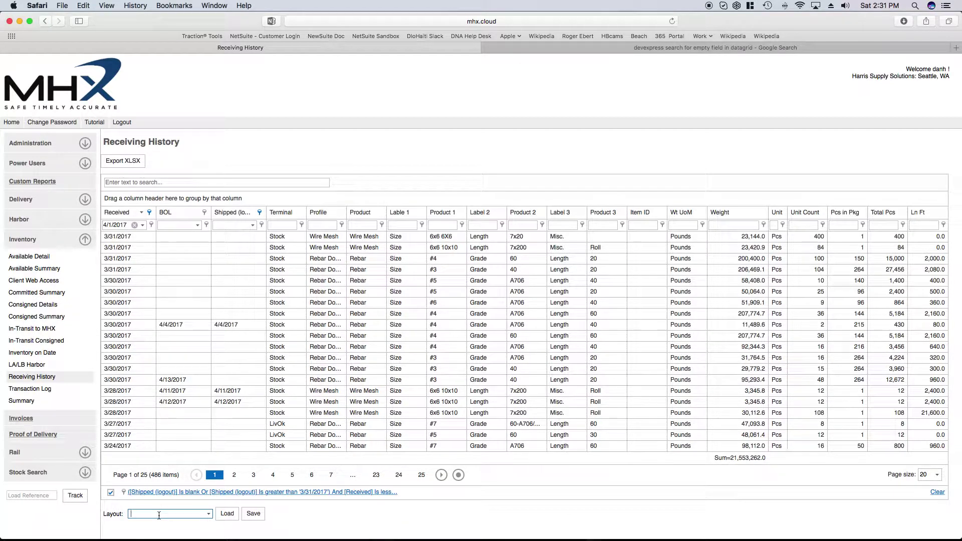
{"action": "type", "text": "EOM March"}
{"action": "left_click", "coordinate": [259, 515]}
Clear the grid's filter and limit the Received column to This Month instead.
{"action": "left_click", "coordinate": [936, 492]}
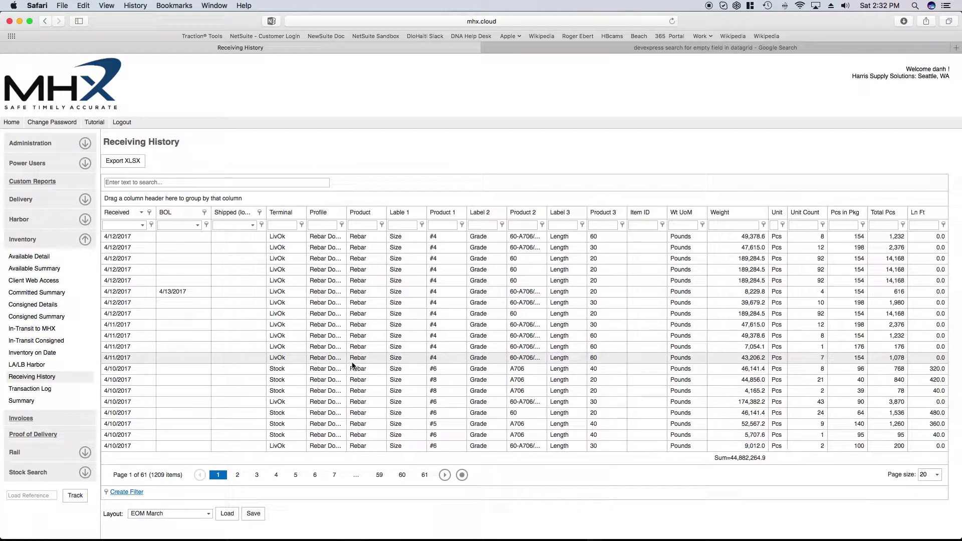
{"action": "left_click", "coordinate": [151, 212]}
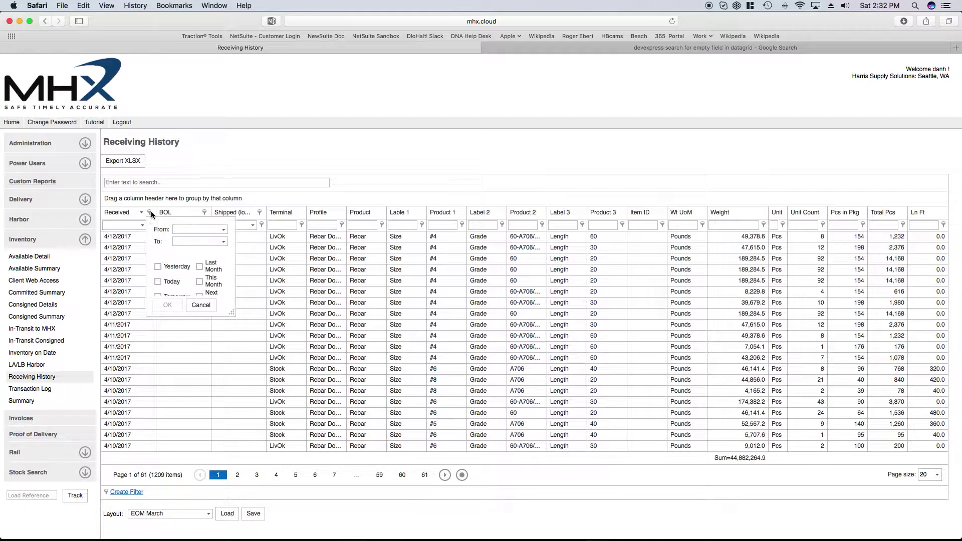
{"action": "left_click", "coordinate": [199, 282]}
{"action": "left_click", "coordinate": [167, 304]}
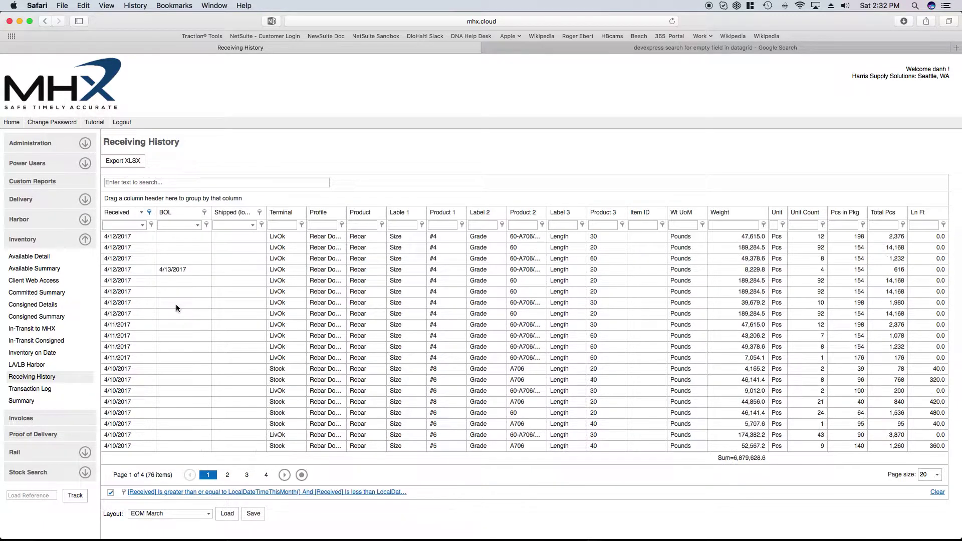
Load the saved "EOM March" layout into the Receiving History grid.
{"action": "left_click", "coordinate": [208, 515]}
{"action": "left_click", "coordinate": [175, 524]}
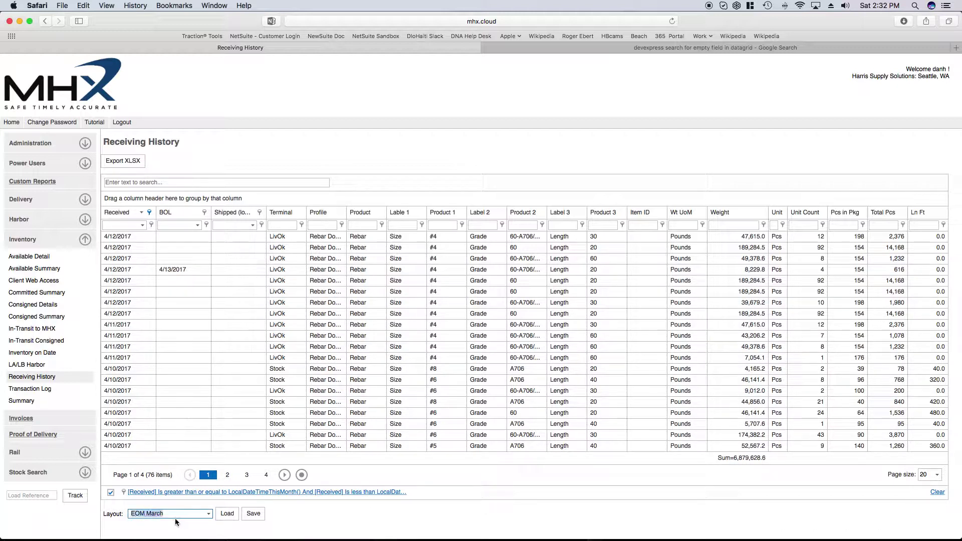
{"action": "left_click", "coordinate": [227, 514]}
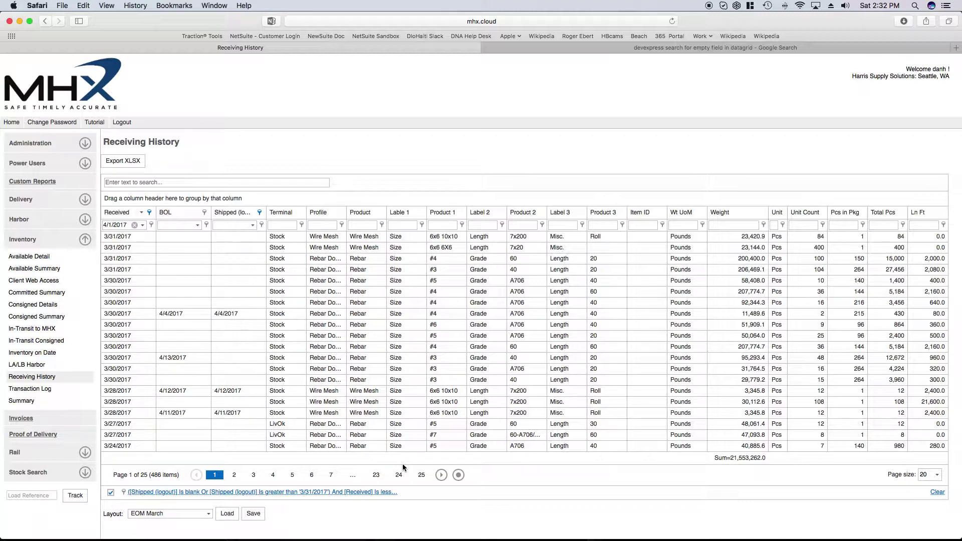
Export the filtered report to XLSX and open the downloaded Receiving History-3.xlsx in Excel.
{"action": "left_click", "coordinate": [129, 163]}
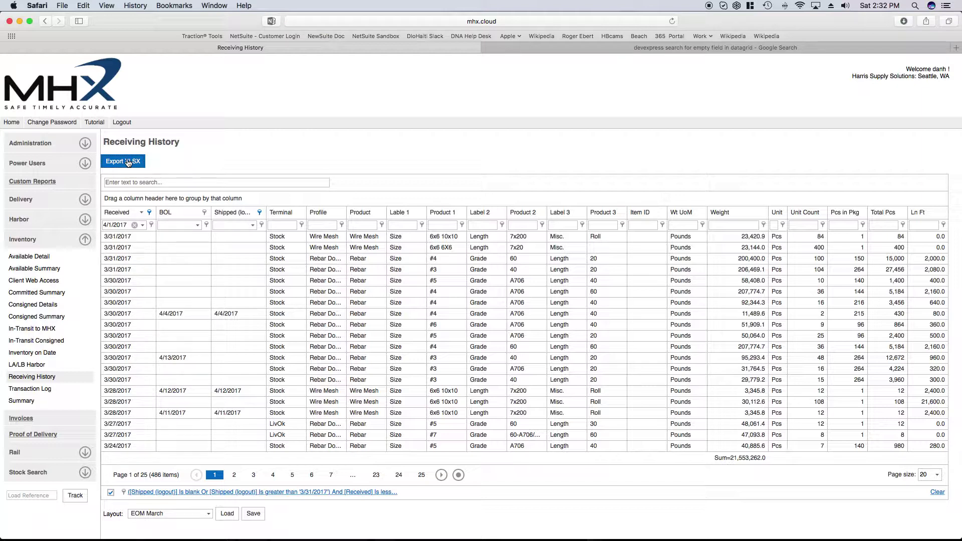
{"action": "left_click", "coordinate": [904, 23]}
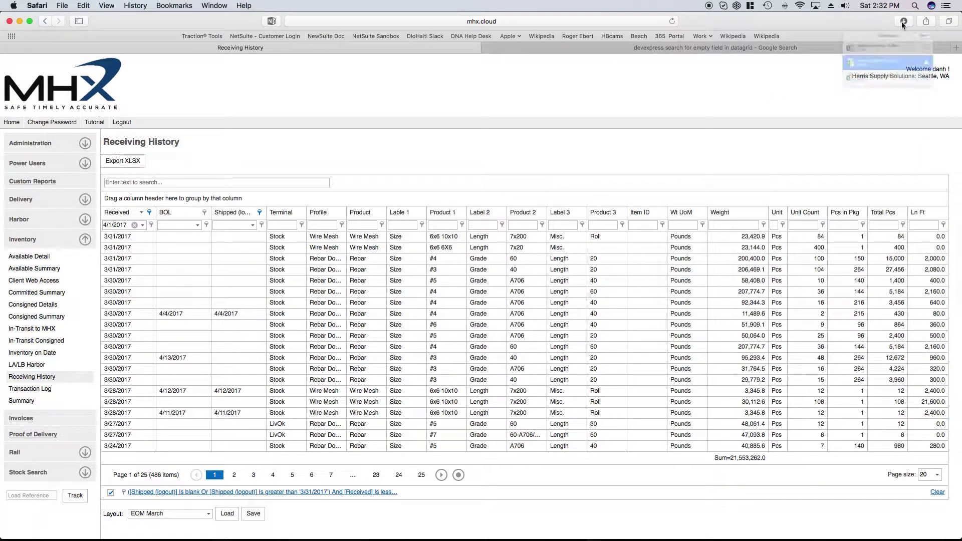
{"action": "double_click", "coordinate": [860, 60]}
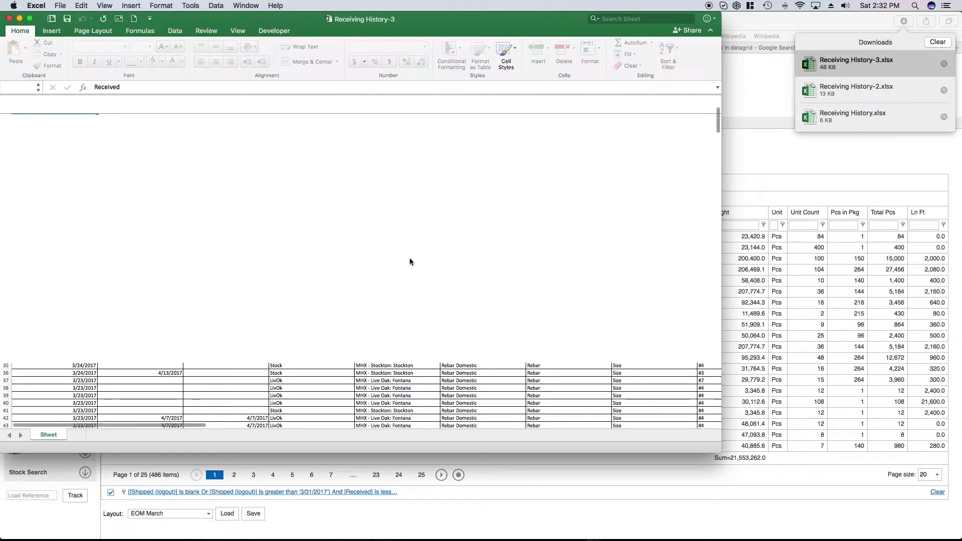
Look across the exported columns in the workbook and close it without saving changes.
{"action": "scroll", "coordinate": [393, 283], "scroll_direction": "right", "scroll_amount": 3}
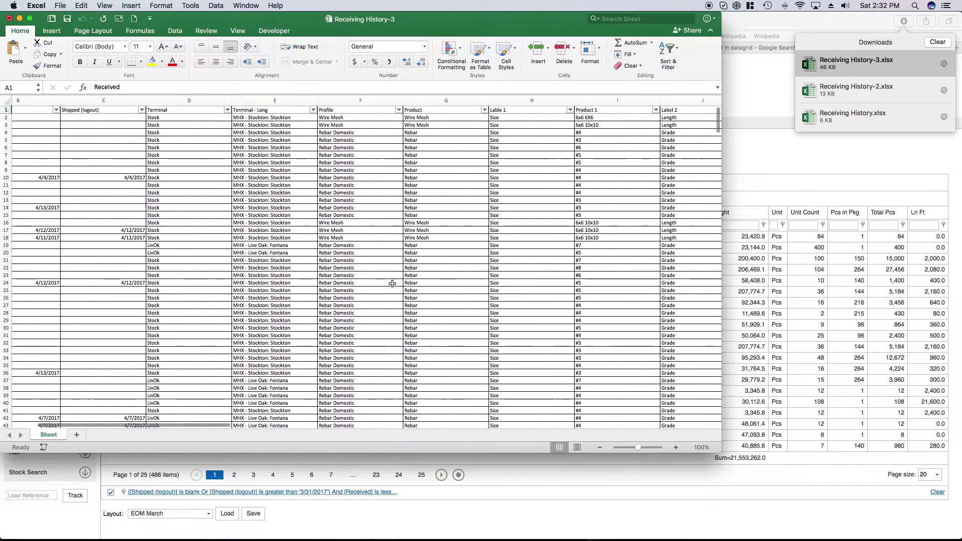
{"action": "left_click", "coordinate": [9, 18]}
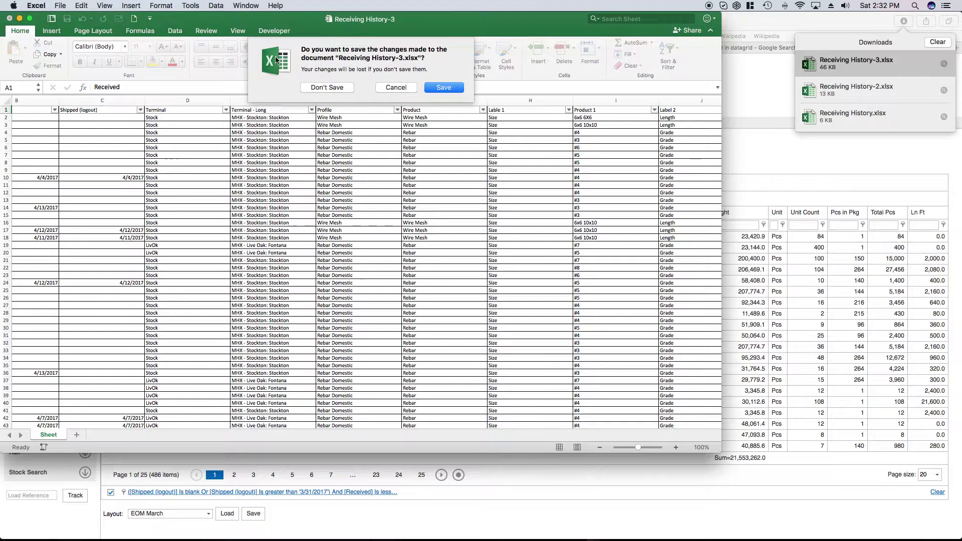
{"action": "left_click", "coordinate": [327, 88]}
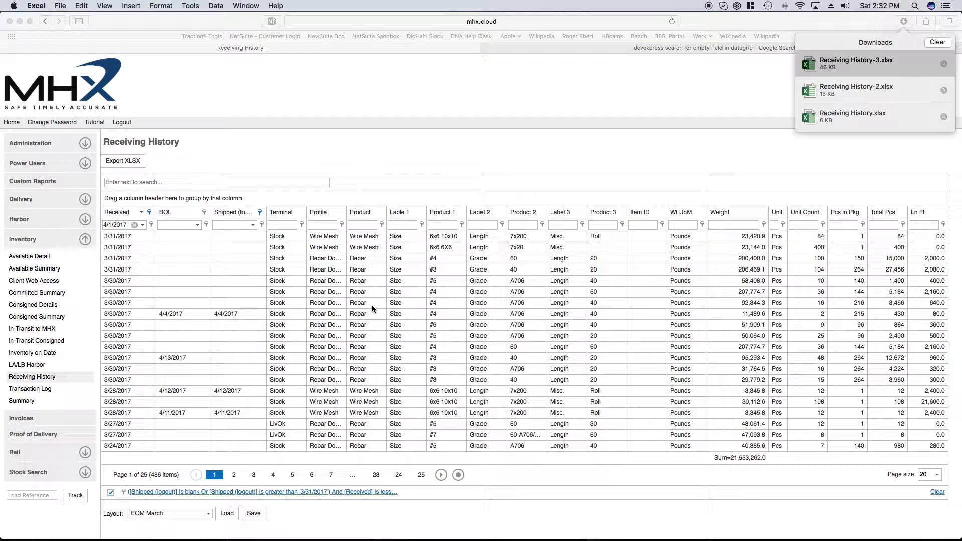